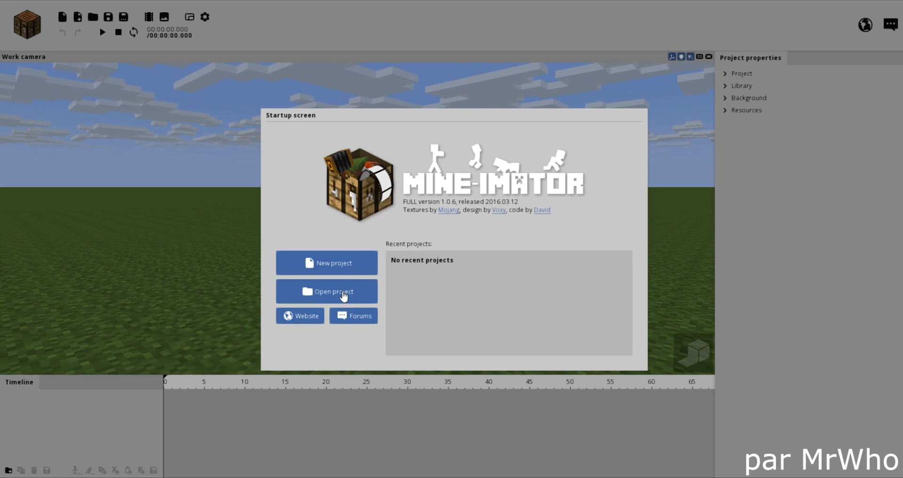
Start a new project from the startup screen.
click(342, 266)
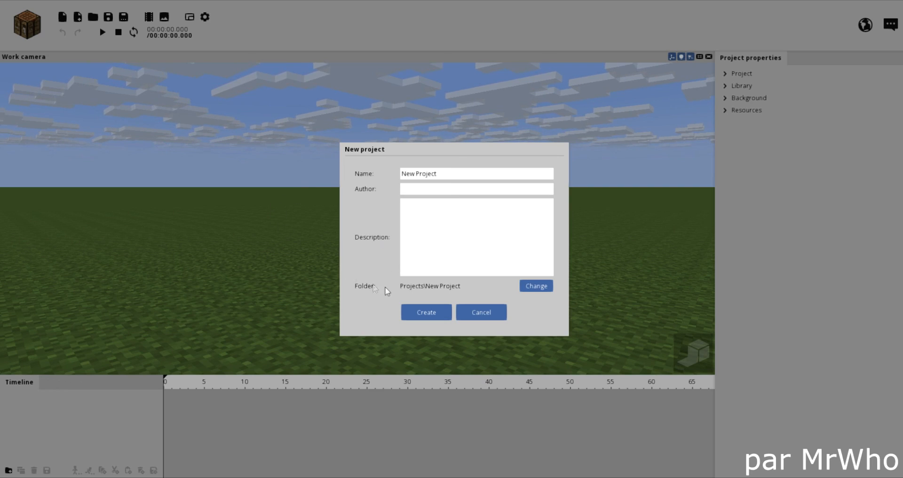
click(457, 219)
text(,bnkcvnknv)
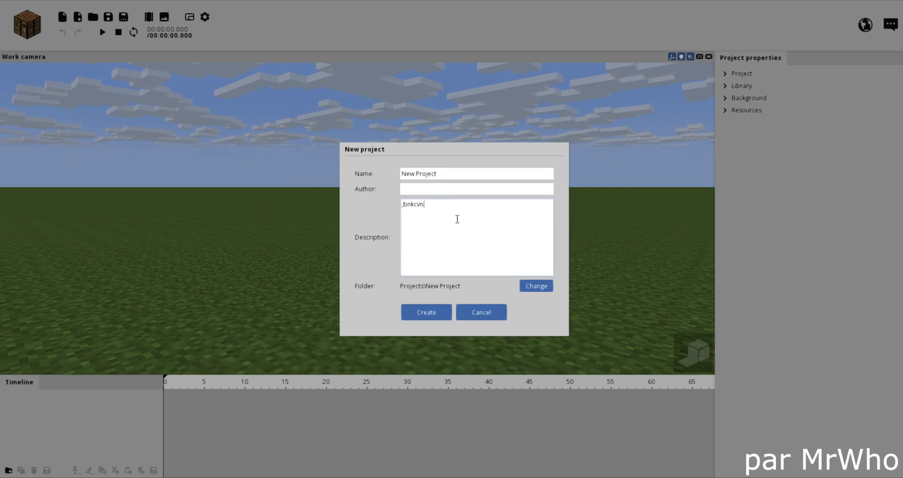
key(BackSpace)
key(BackSpace)
key(BackSpace)
key(BackSpace)
key(BackSpace)
key(BackSpace)
key(BackSpace)
key(BackSpace)
key(BackSpace)
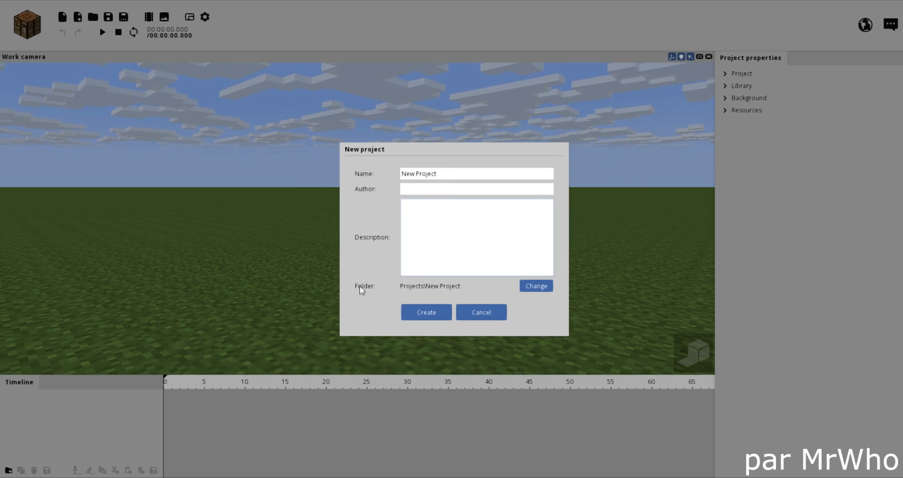
click(528, 286)
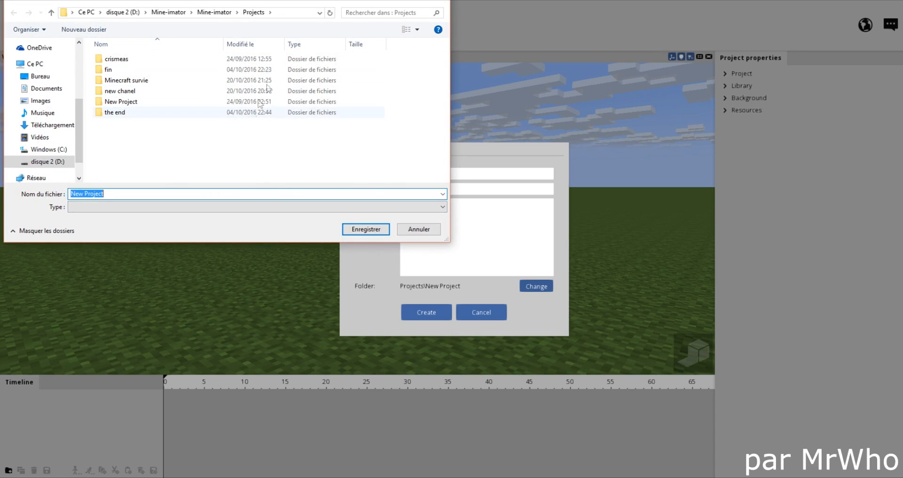
click(118, 127)
click(419, 229)
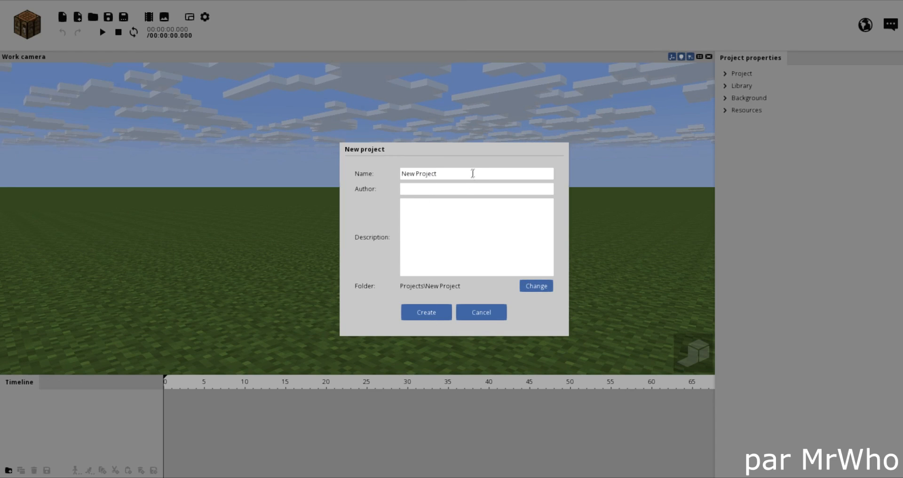
Name the project Tuto, fill in the author's name, and create the project.
drag(472, 173, 283, 169)
key(BackSpace)
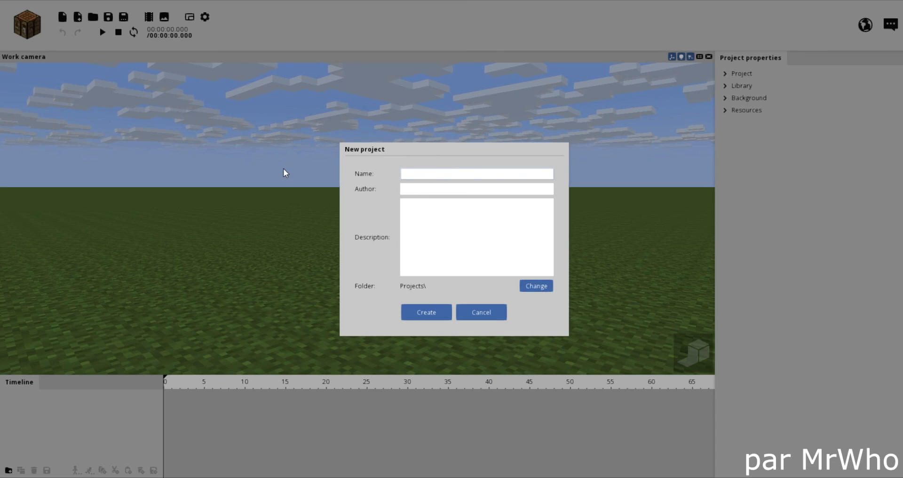
text(Tuto)
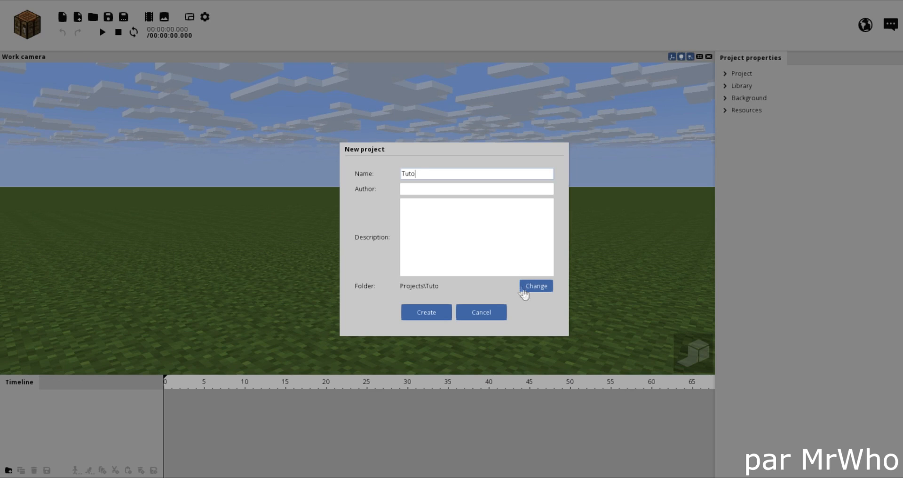
click(441, 188)
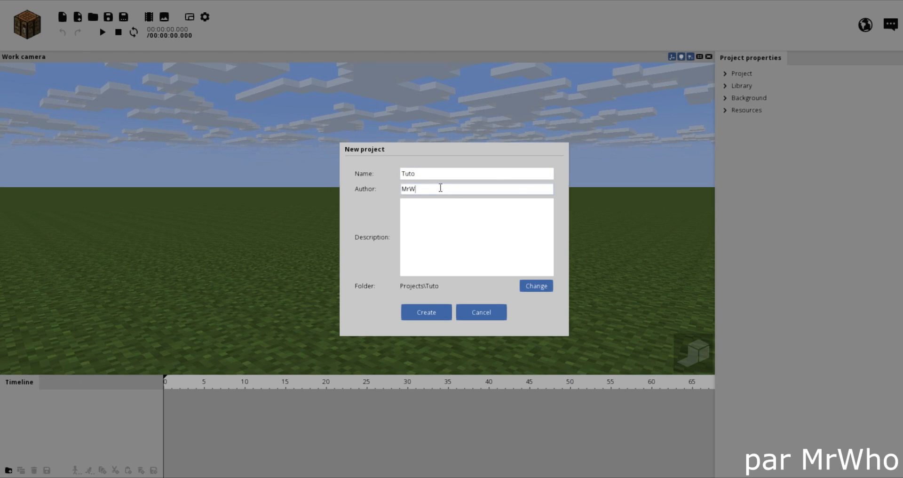
text(MrWho)
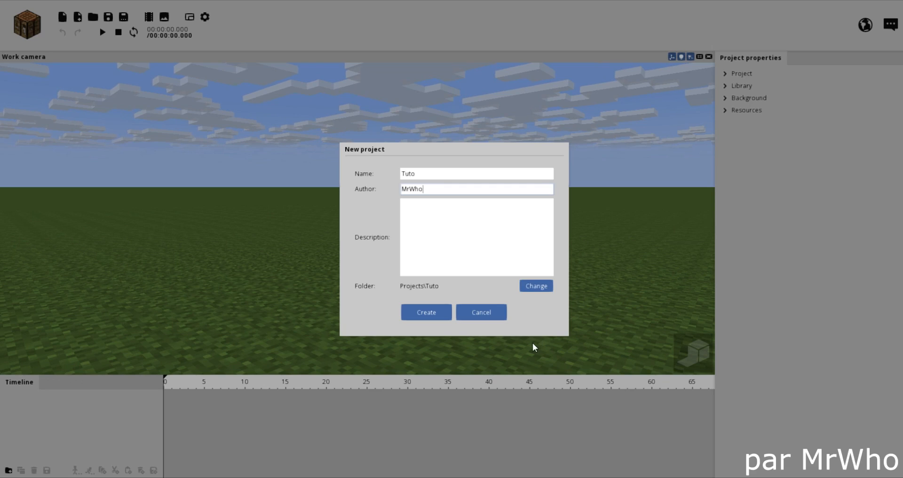
click(420, 320)
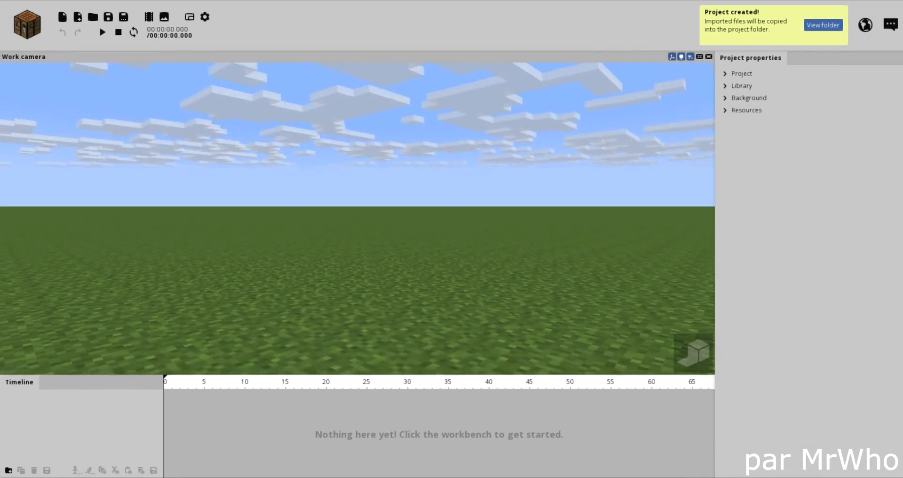
Turn on high-quality rendering in the work camera view.
drag(532, 254, 503, 259)
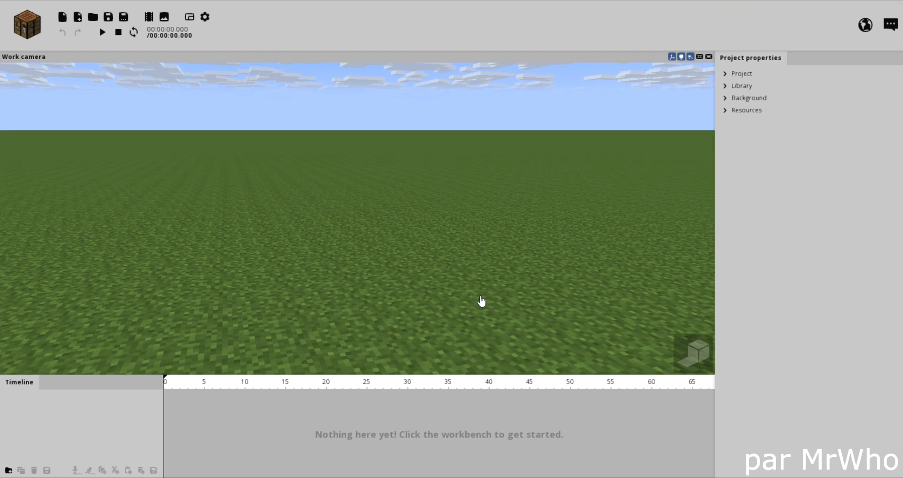
mouse_move(481, 301)
mouse_down()
mouse_move(481, 222)
mouse_move(480, 285)
mouse_move(480, 231)
mouse_move(499, 184)
mouse_move(522, 214)
mouse_move(494, 301)
mouse_move(494, 214)
mouse_move(484, 343)
mouse_move(485, 305)
mouse_up()
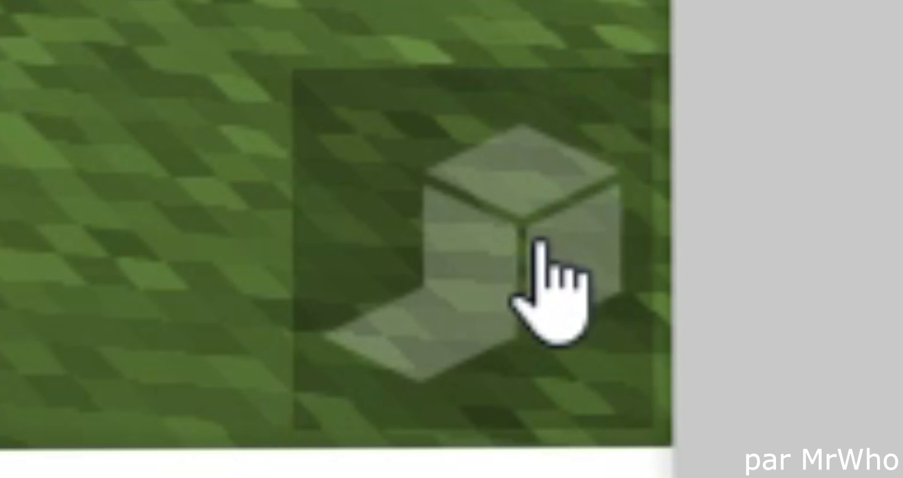
click(701, 355)
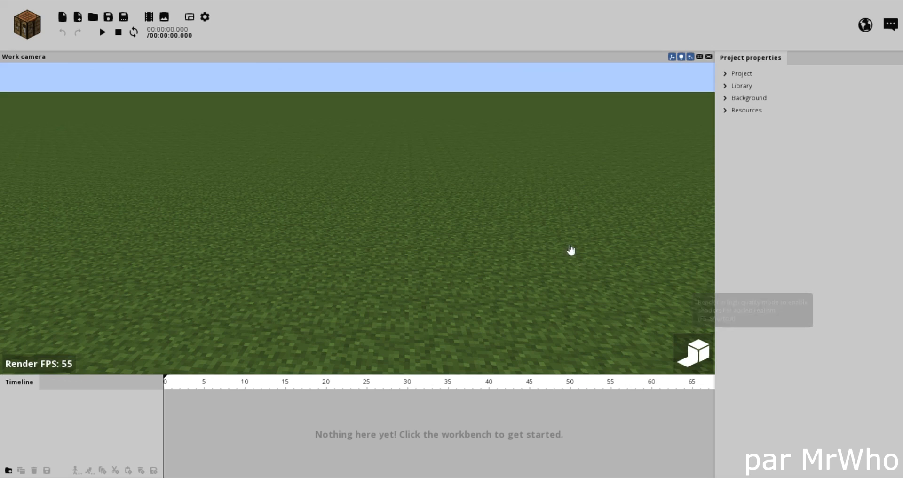
drag(570, 246, 523, 220)
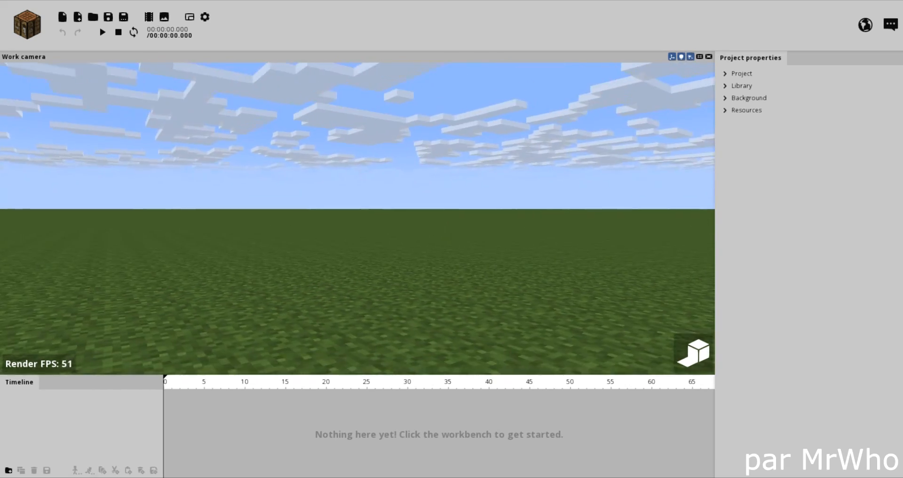
Check the cloud texture options in the project's background settings and hide the clouds.
click(745, 98)
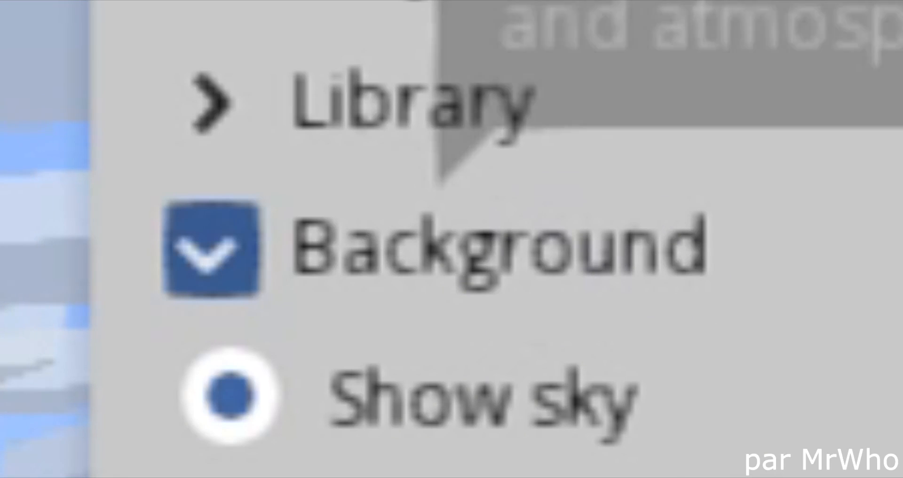
click(513, 291)
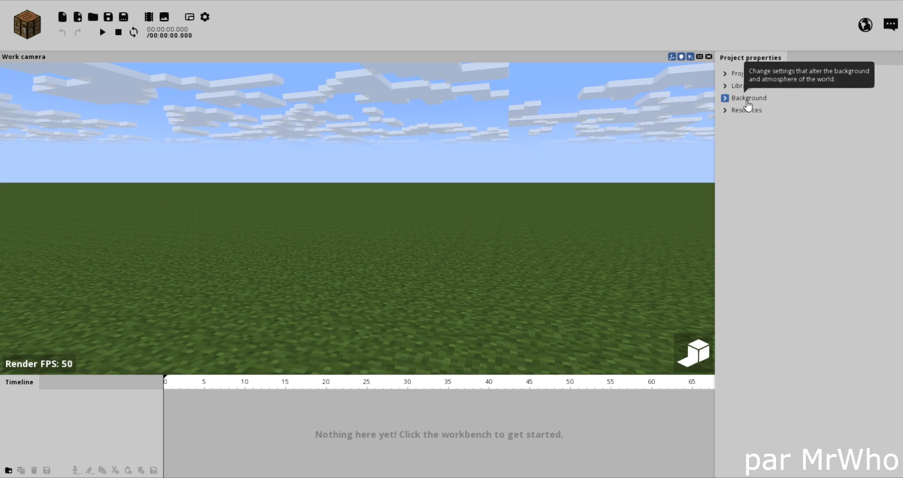
click(747, 100)
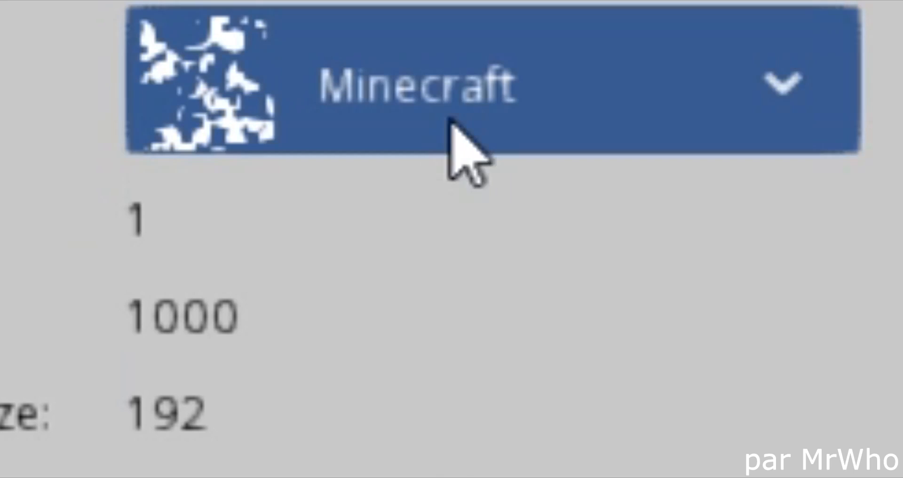
click(450, 123)
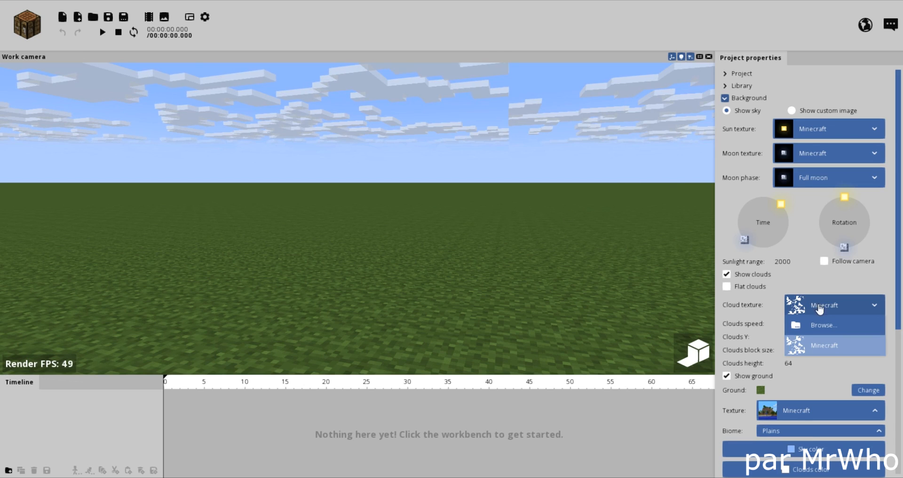
click(464, 339)
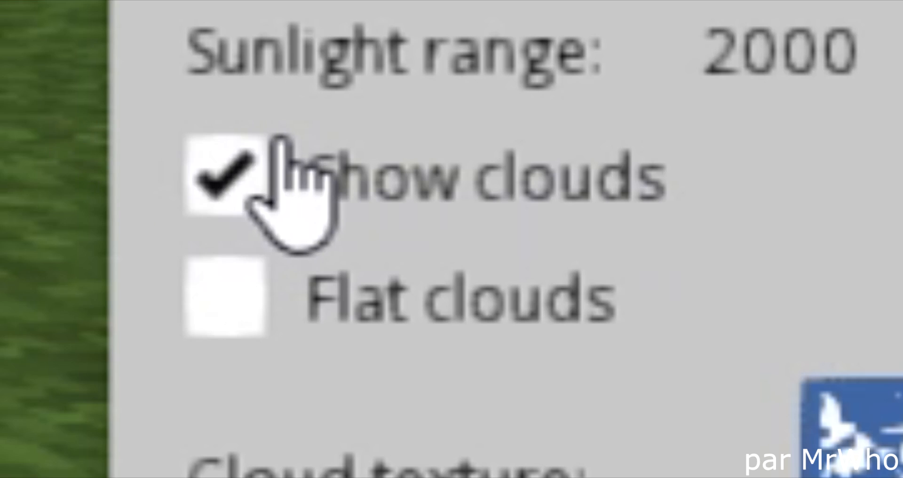
click(733, 272)
drag(618, 252, 618, 285)
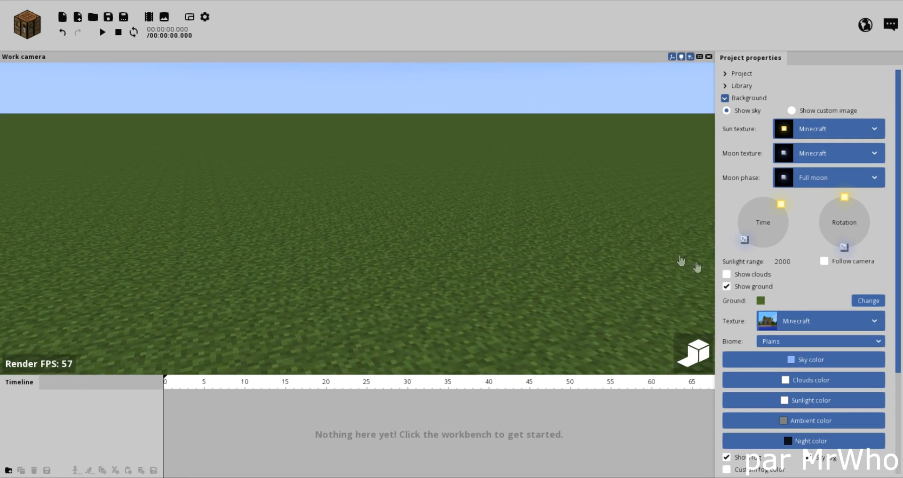
drag(596, 237, 596, 215)
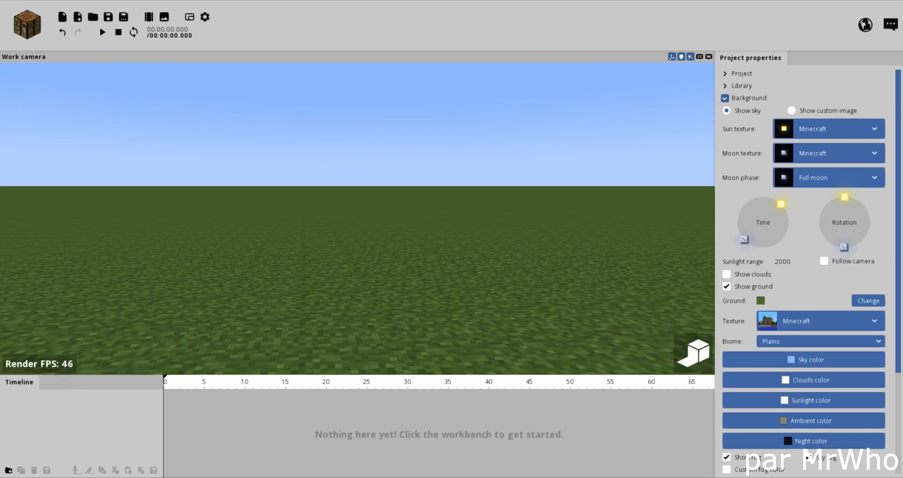
Hide the ground and show it again, and collapse the background settings.
click(748, 288)
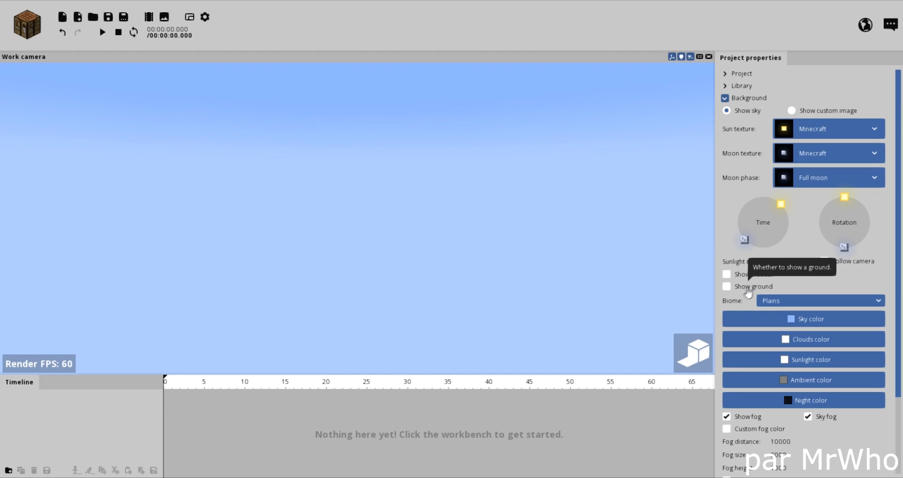
mouse_move(436, 183)
mouse_down()
mouse_move(436, 206)
mouse_move(436, 195)
mouse_up()
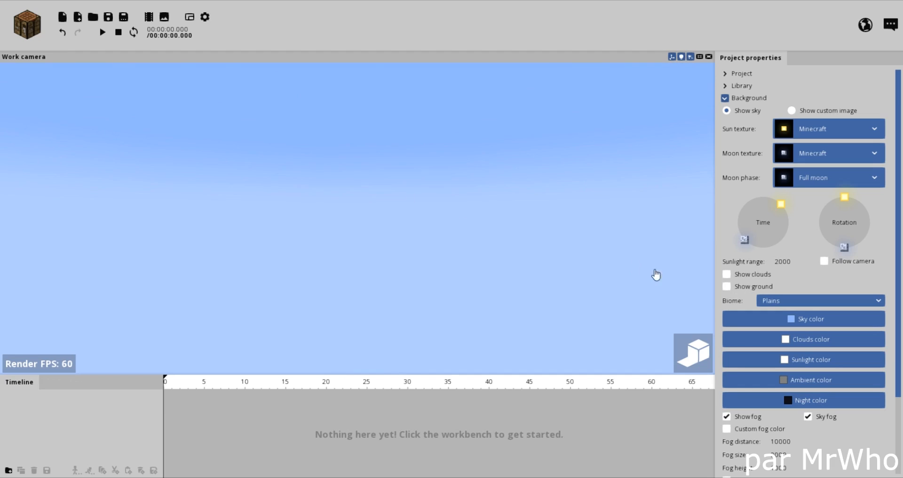
click(729, 287)
right_drag(538, 281, 541, 281)
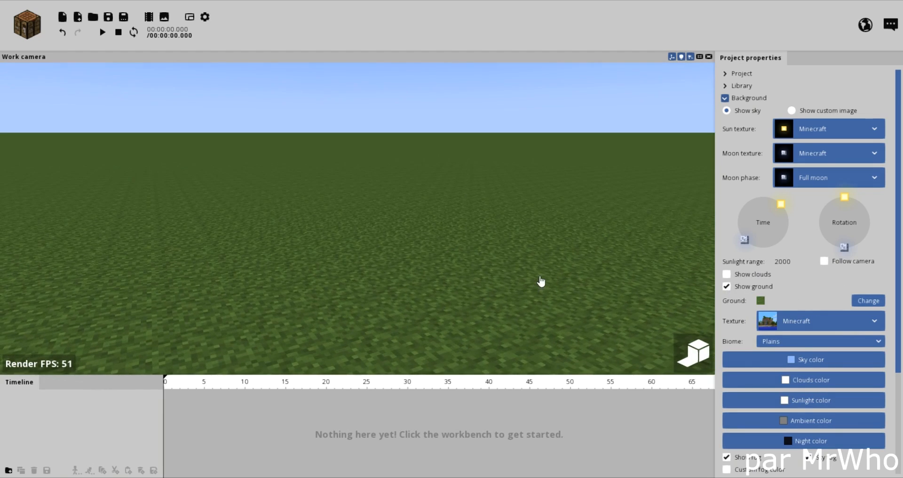
click(758, 99)
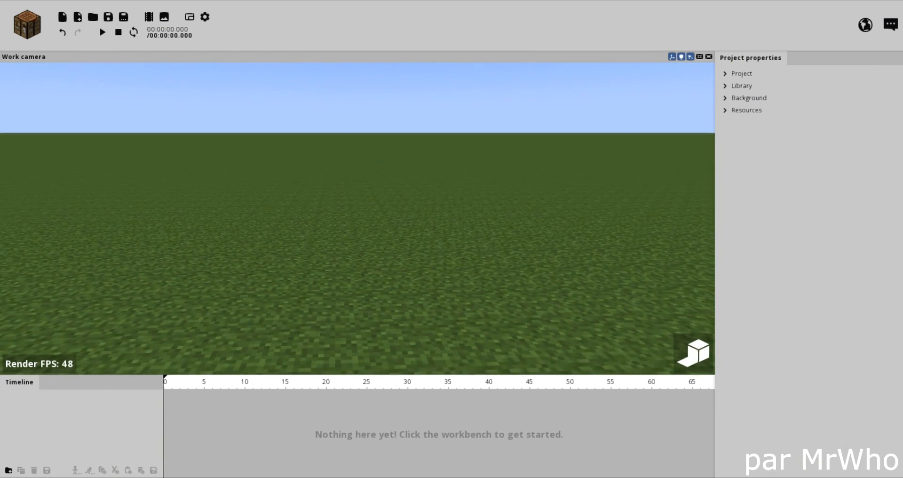
Turn off high-quality rendering in the work camera view.
right_drag(682, 320, 699, 316)
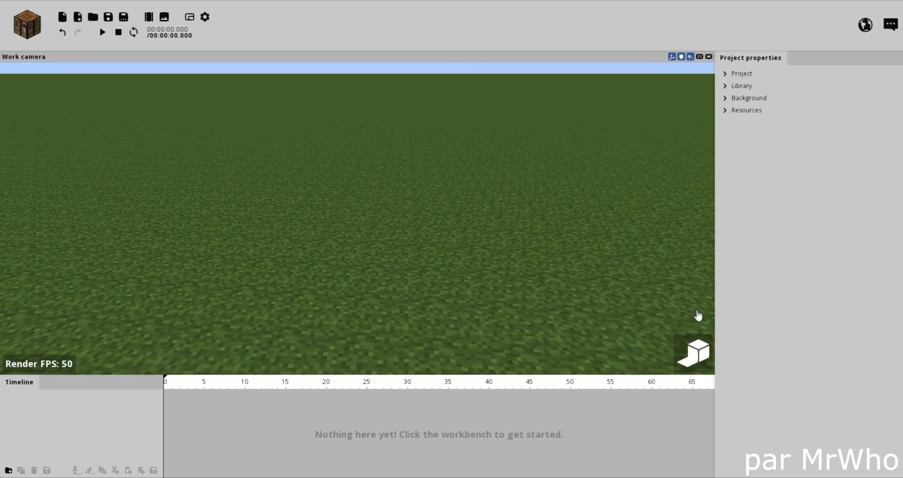
click(697, 353)
drag(535, 246, 589, 221)
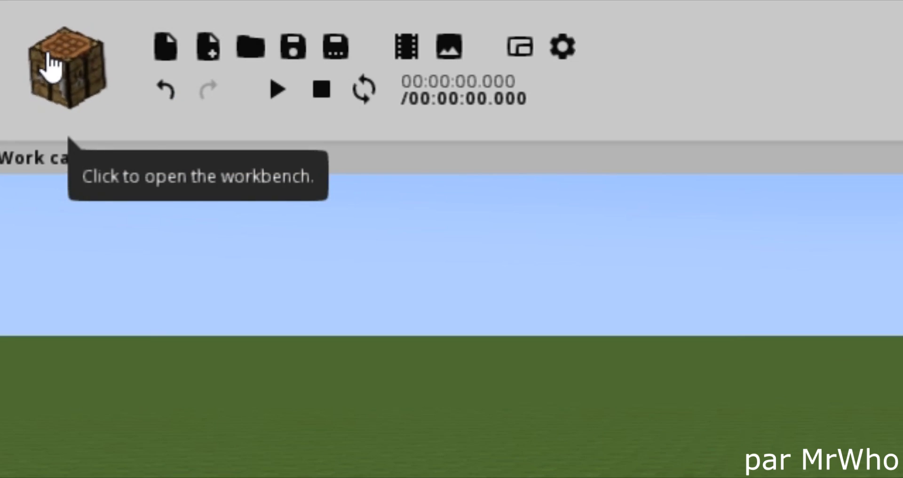
Set up a Human character in the workbench with a skin downloaded from a Minecraft user, and rotate its preview.
click(72, 66)
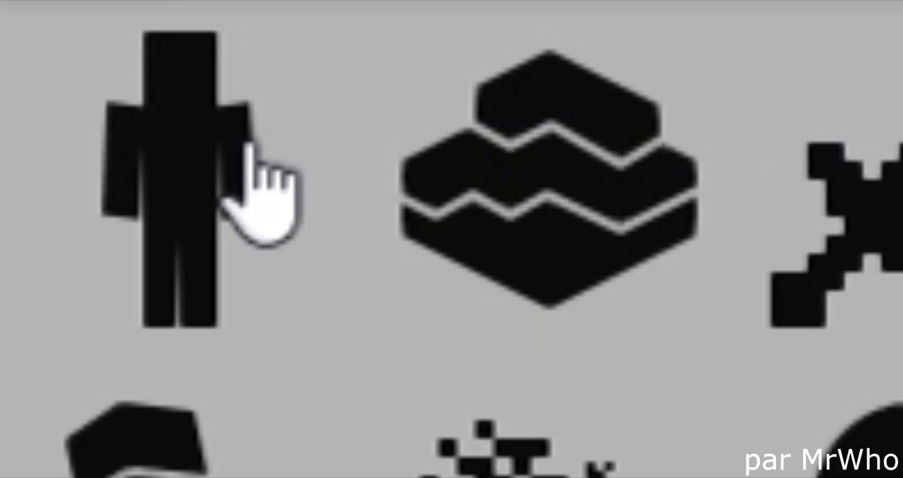
click(185, 165)
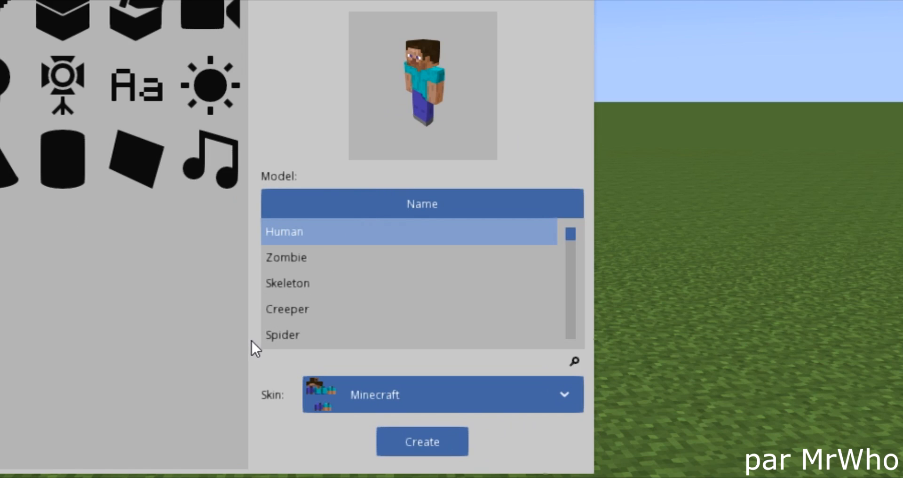
click(344, 402)
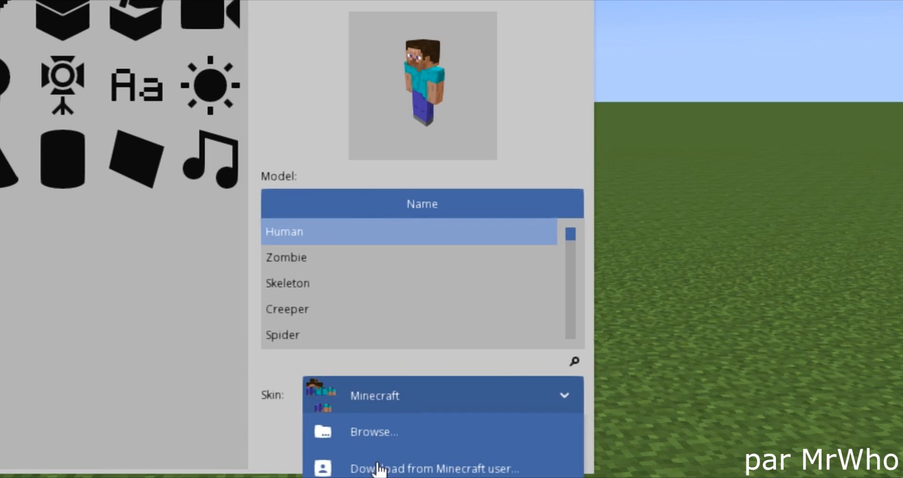
click(370, 470)
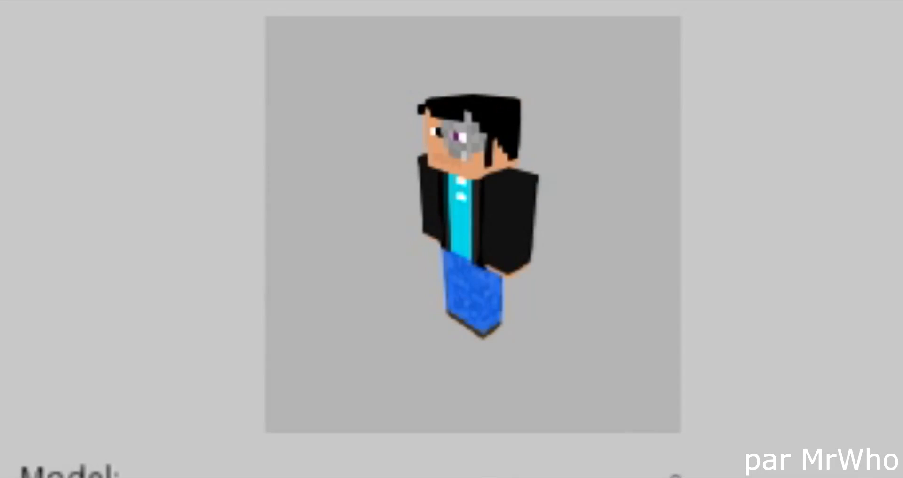
drag(484, 289, 719, 193)
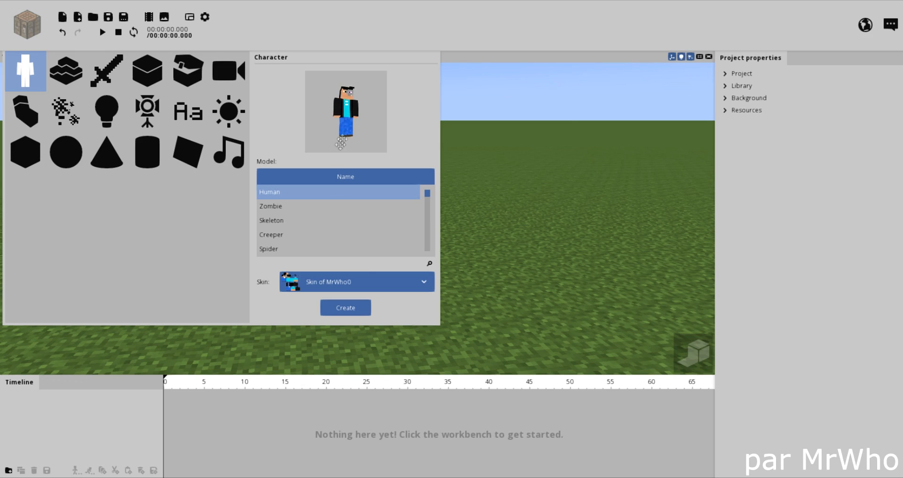
Download another skin for the Human character by entering the Minecraft player's username and fetching it.
click(370, 289)
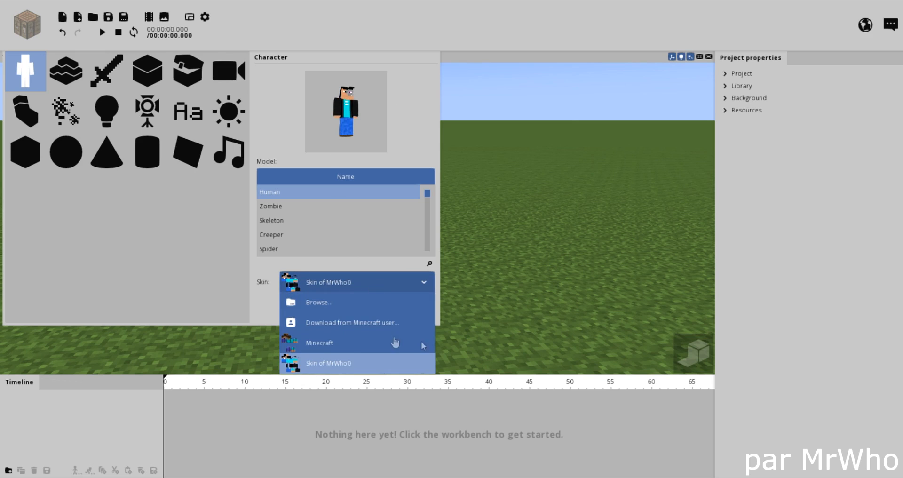
click(348, 323)
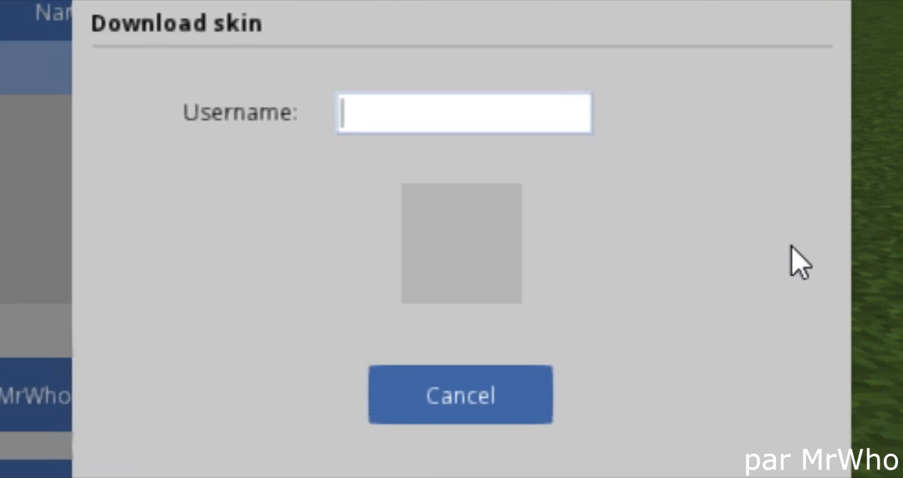
text(Siph)
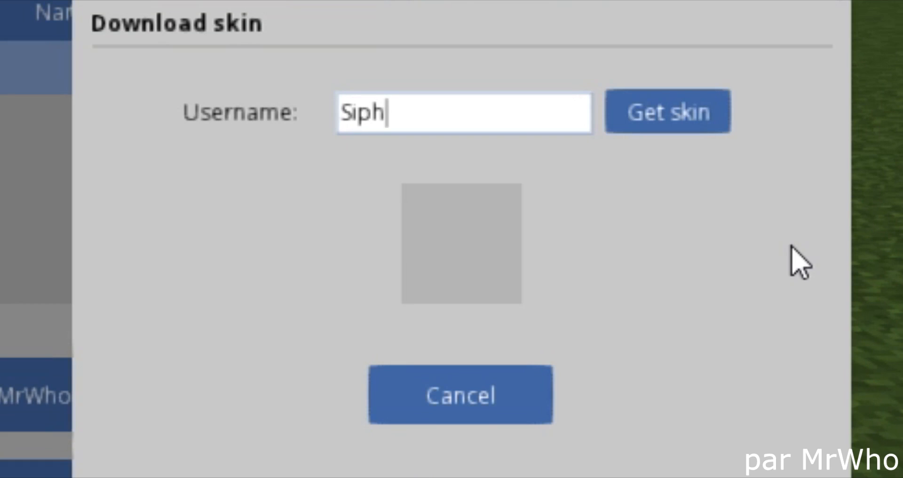
text(ano)
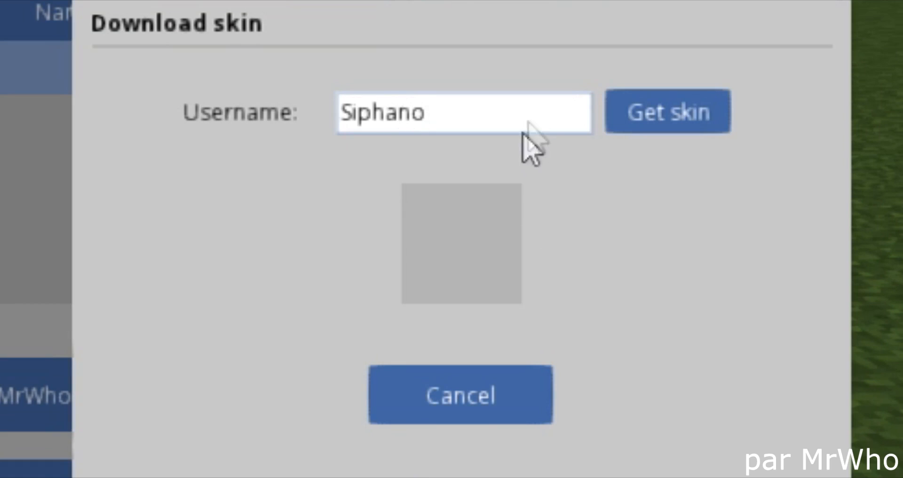
click(629, 124)
click(333, 369)
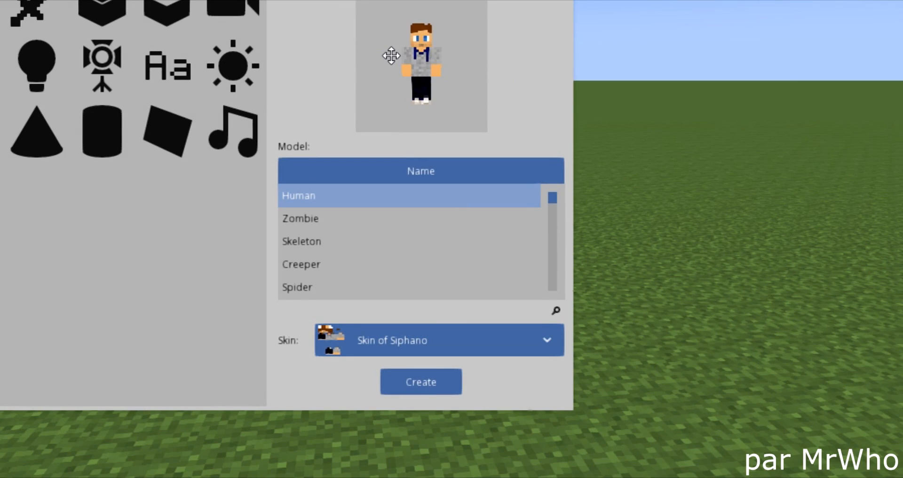
Try the default Minecraft skin and the first downloaded skin on the Human character.
click(451, 348)
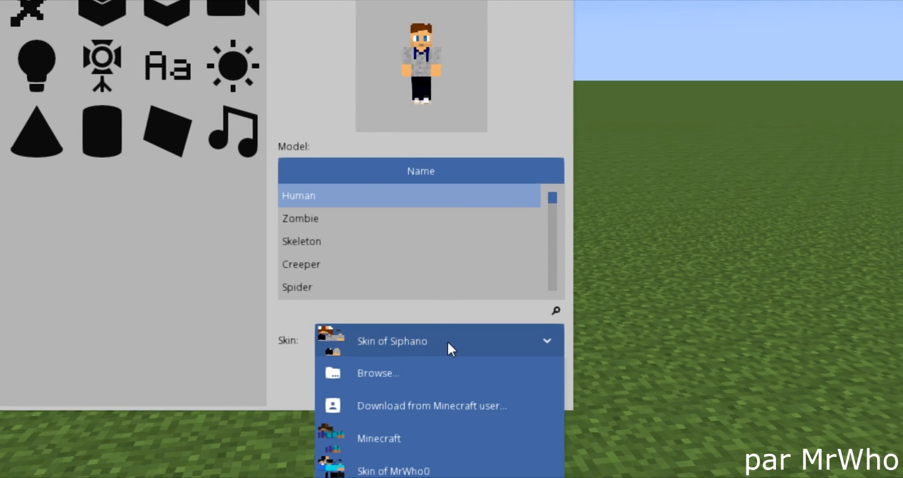
click(437, 451)
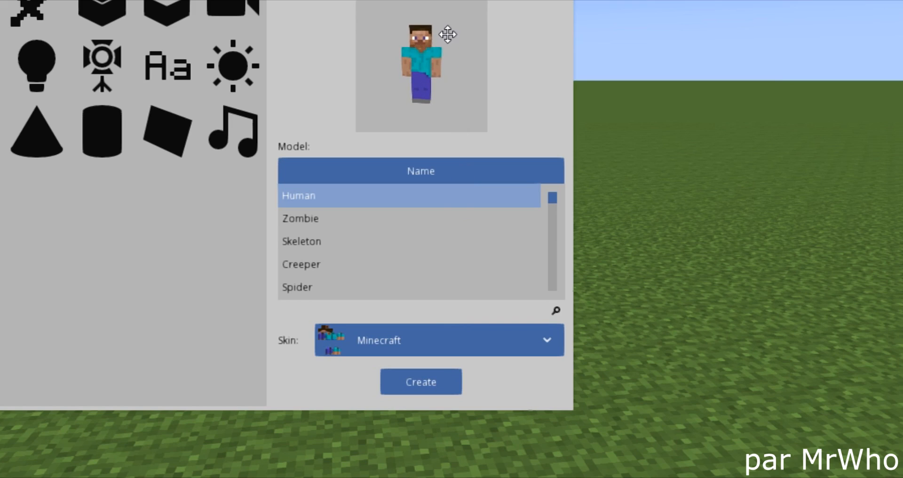
click(445, 356)
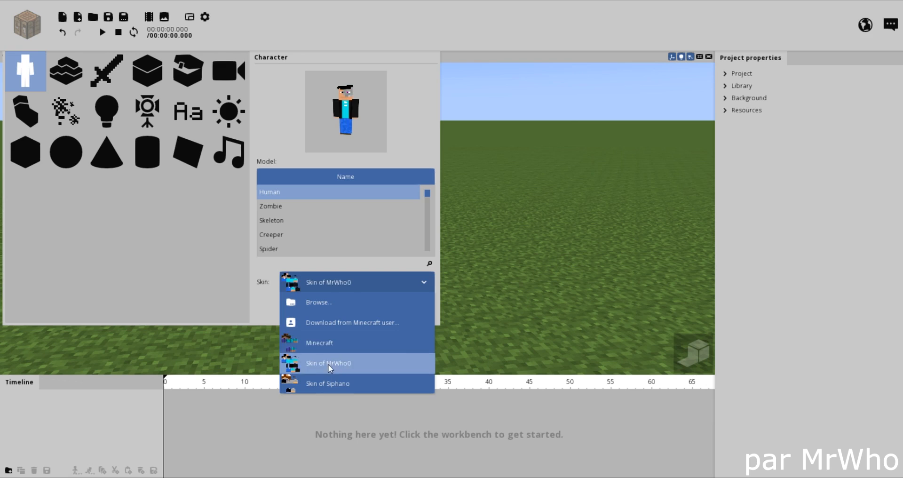
click(393, 472)
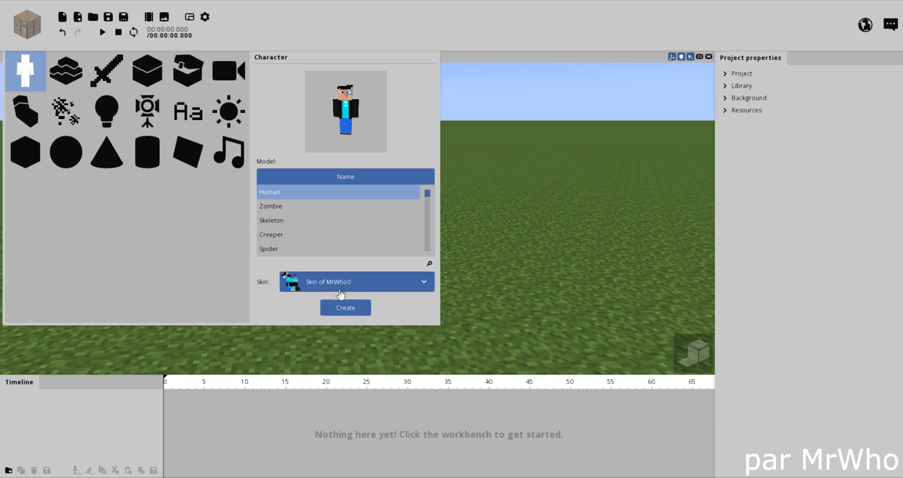
Set the Human character's skin to Minecraft and create the character in the scene.
click(360, 292)
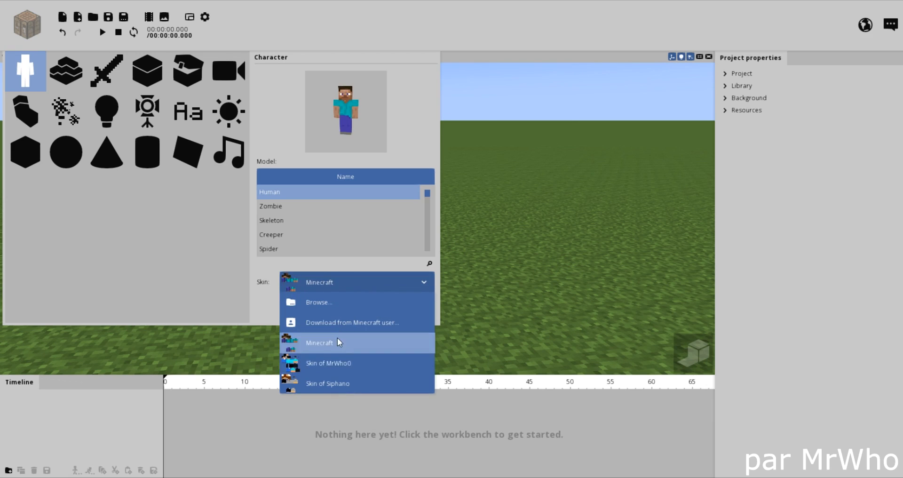
click(337, 339)
click(347, 308)
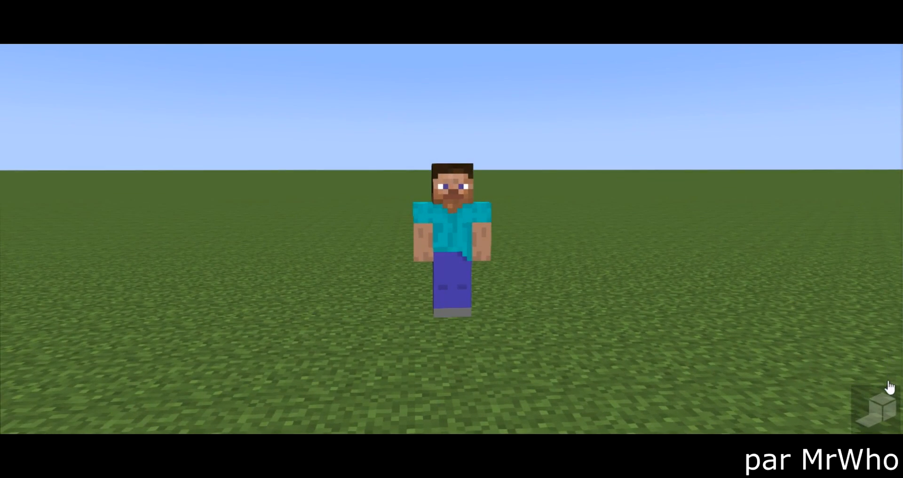
Preview the character in high-quality rendering, switch that rendering off again, and view the character up close.
click(884, 408)
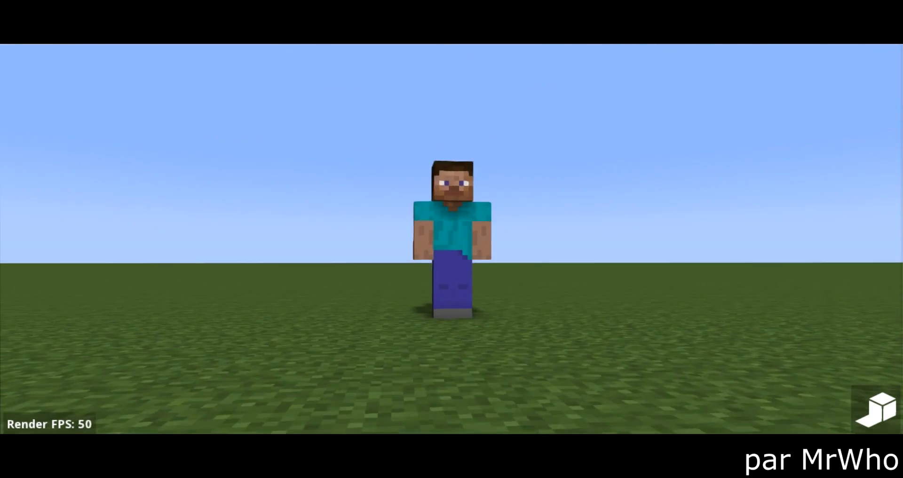
drag(641, 362, 619, 370)
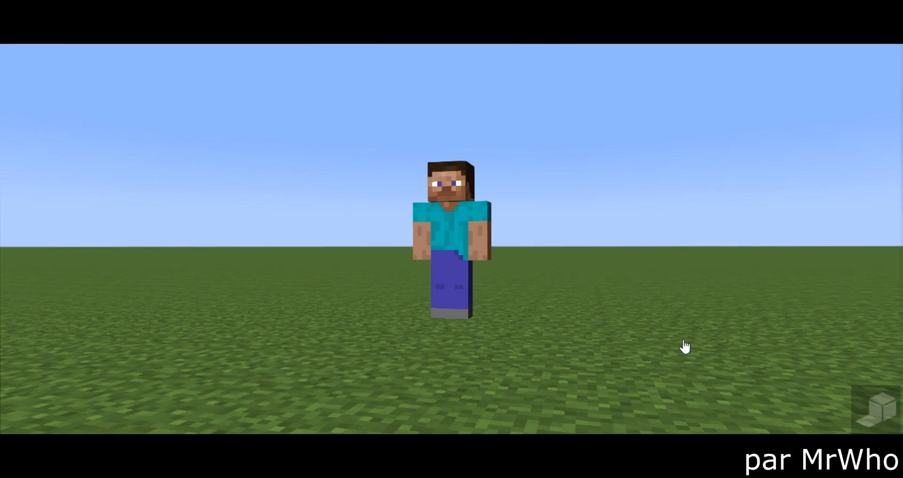
drag(684, 341, 620, 301)
scroll(536, 265, up, 2)
drag(534, 264, 459, 247)
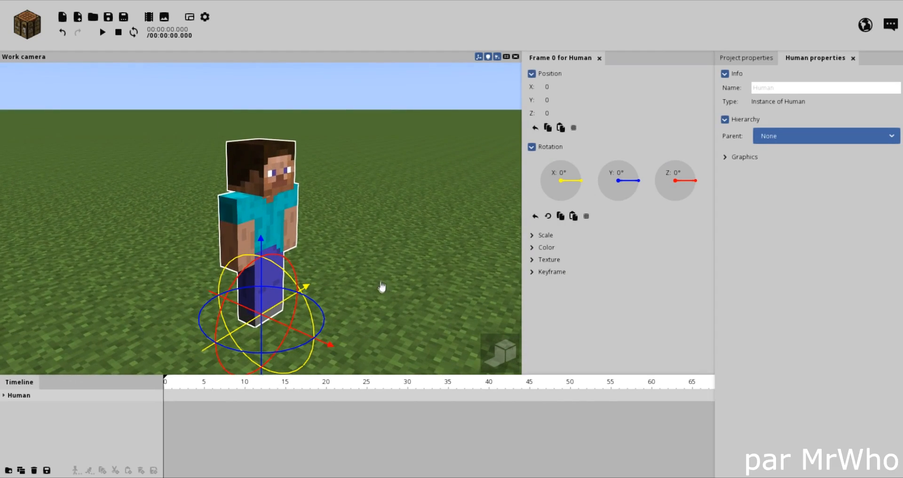
Try moving the whole Human along its Z axis and rotating it about Y with the gizmo, undoing each change.
drag(382, 287, 382, 265)
drag(334, 346, 195, 293)
drag(285, 337, 250, 346)
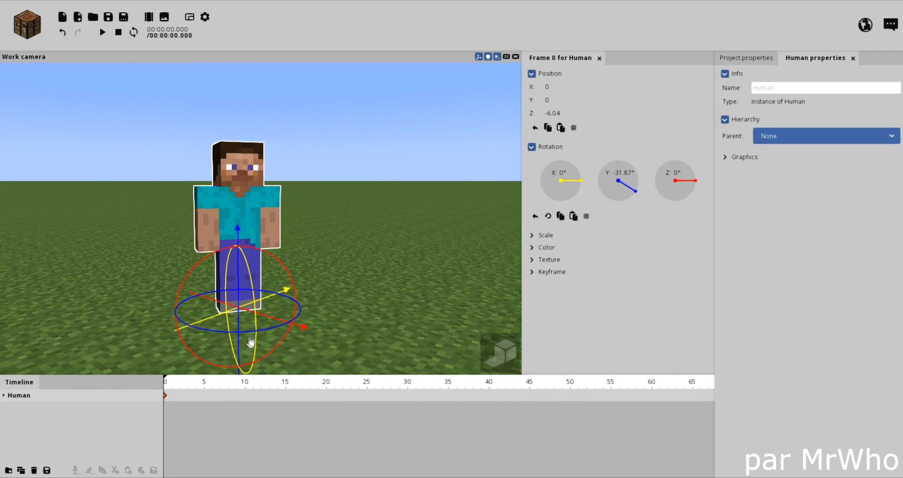
key(ctrl+z)
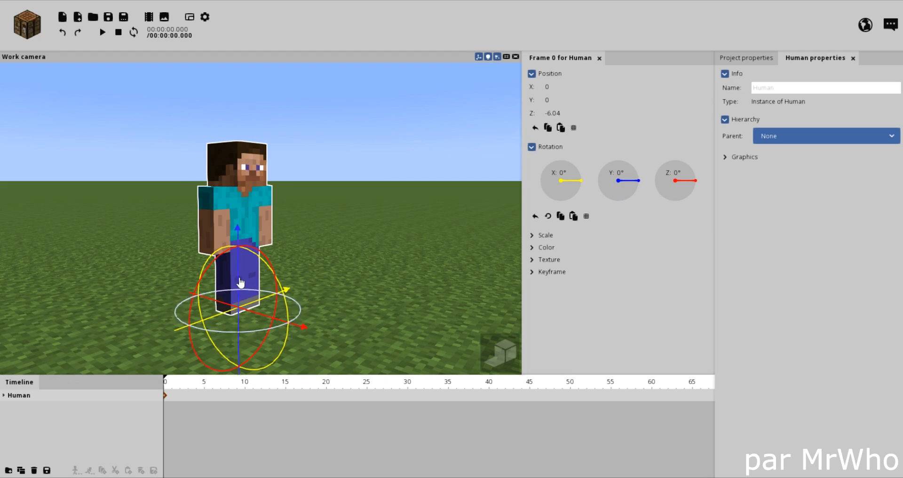
drag(240, 280, 339, 278)
key(ctrl+z)
key(ctrl+z)
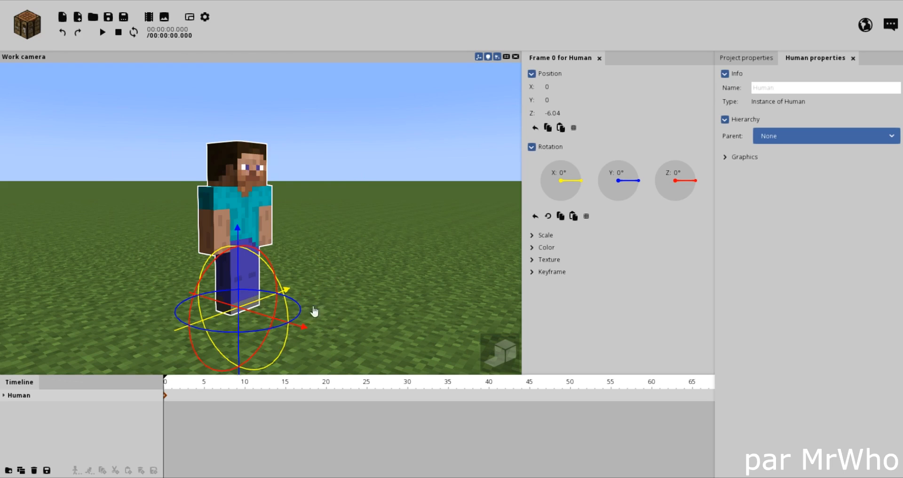
drag(301, 333, 343, 346)
key(ctrl+z)
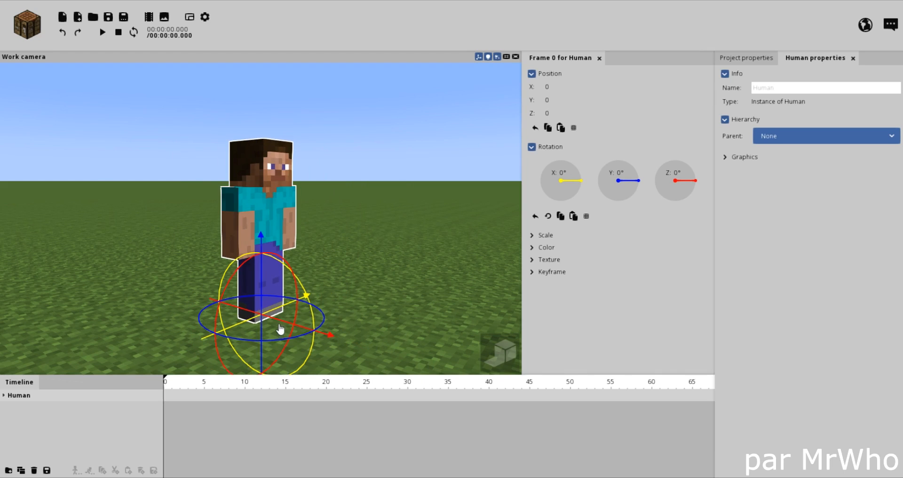
Try rotating the Human to about -42° on Y and about -60° on X, undoing each rotation.
mouse_move(288, 267)
mouse_down()
mouse_move(284, 259)
mouse_move(329, 292)
mouse_up()
key(ctrl+z)
mouse_move(296, 318)
mouse_down()
mouse_move(274, 295)
mouse_move(300, 313)
mouse_move(276, 276)
mouse_move(256, 287)
mouse_move(289, 347)
mouse_up()
key(ctrl+z)
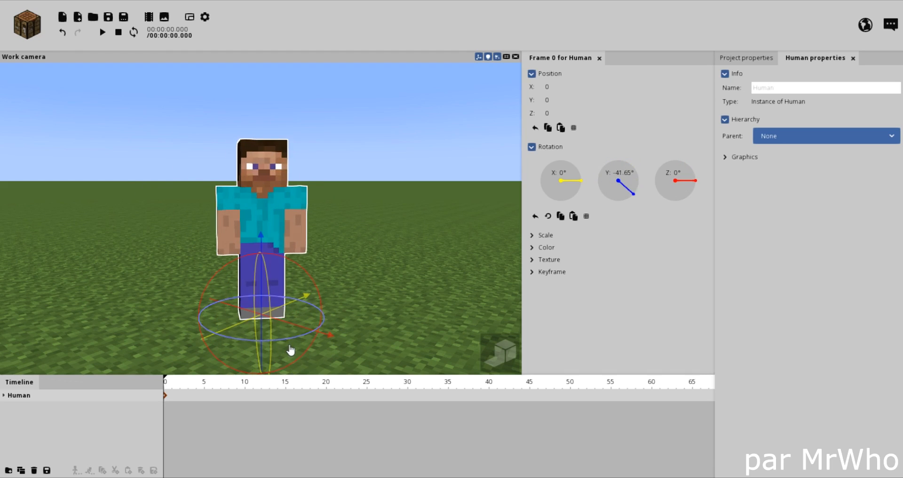
key(ctrl+z)
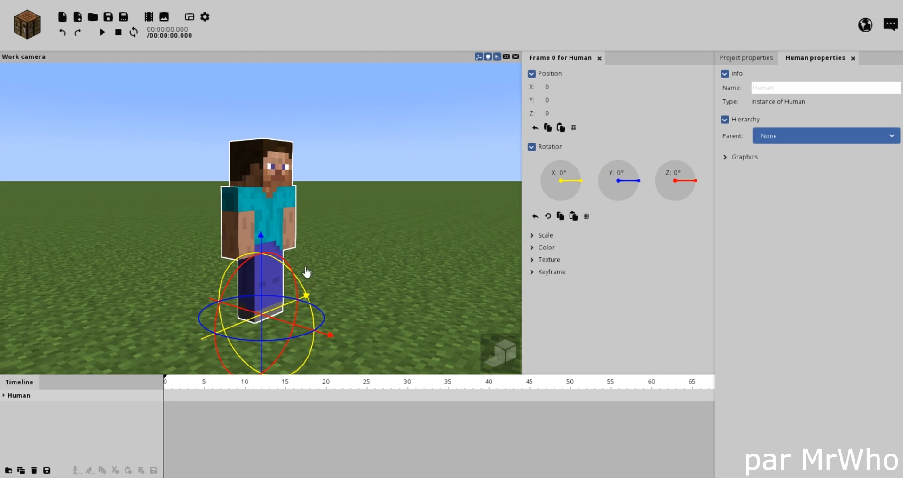
drag(303, 285, 254, 267)
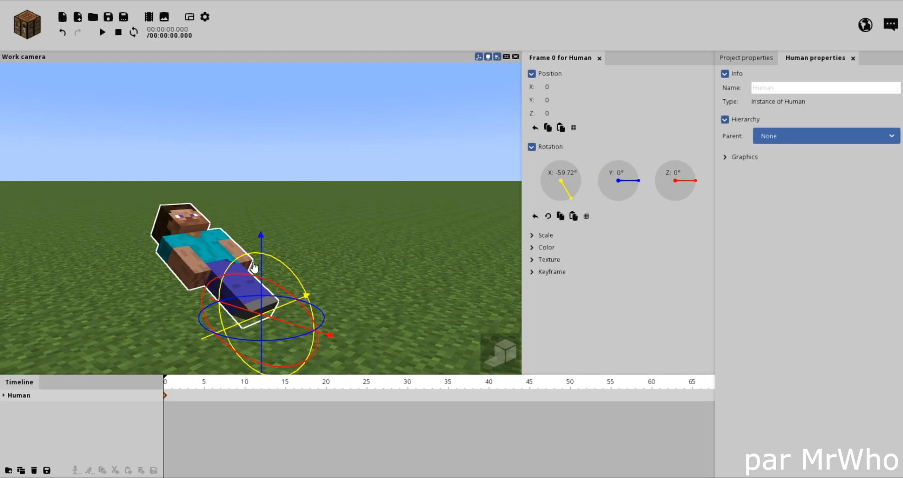
key(ctrl+z)
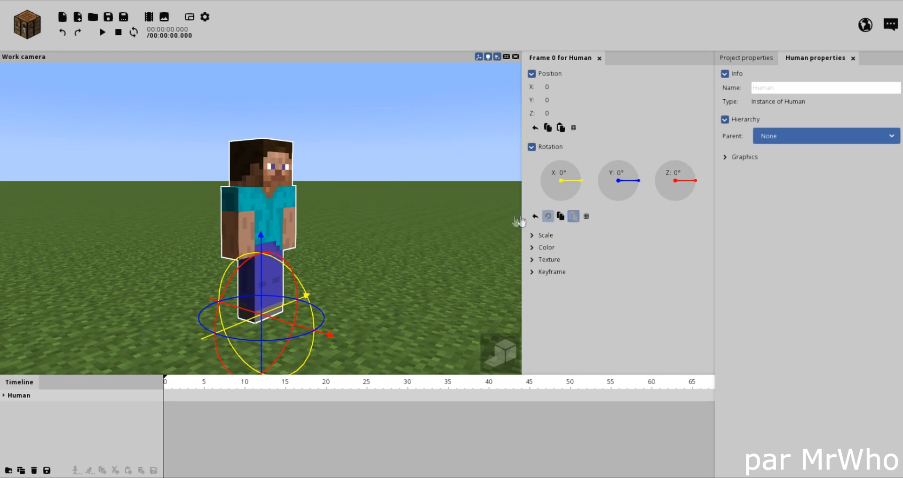
Deselect the Human, reselect it and its Body part, and try bending the body, undoing the change.
drag(392, 211, 442, 195)
drag(423, 101, 328, 124)
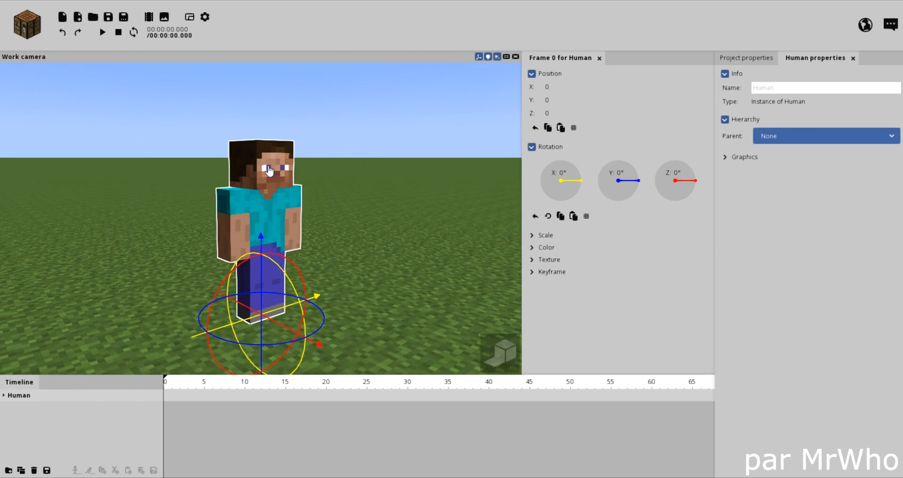
click(435, 268)
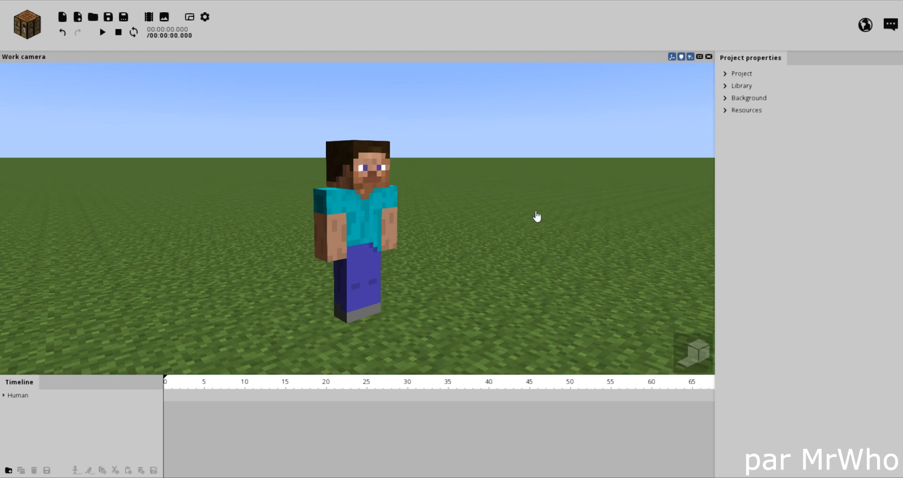
click(368, 213)
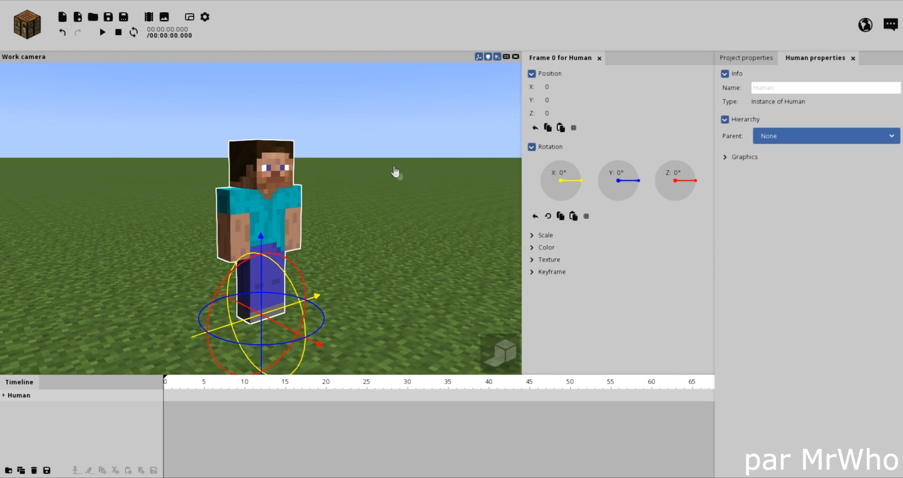
click(280, 221)
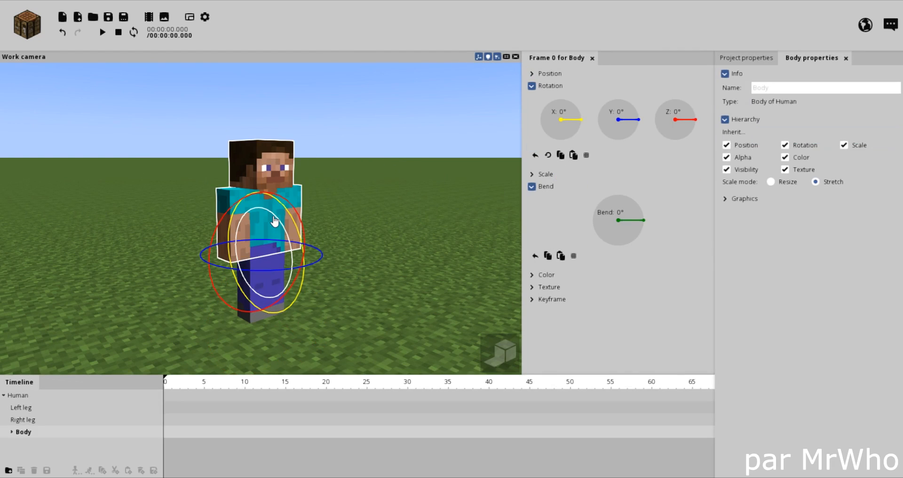
drag(286, 234, 267, 236)
key(ctrl+z)
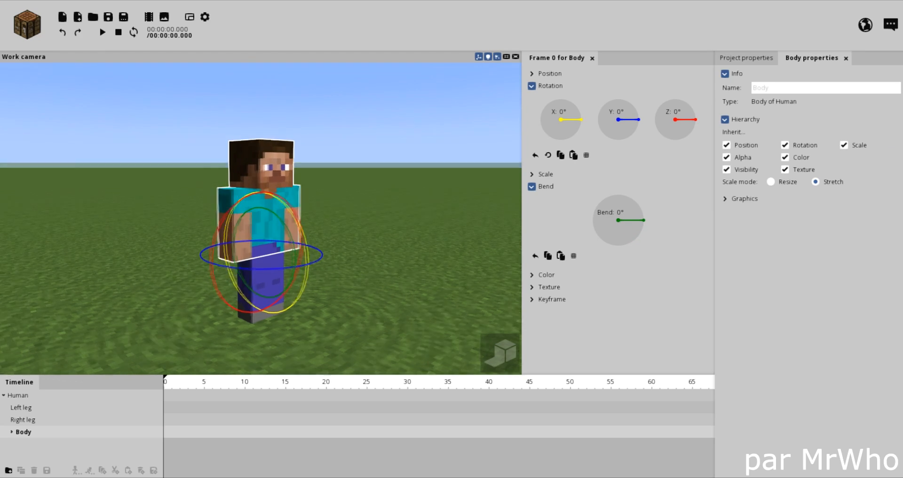
Pose the Human's right arm with a bend of about 63° and rotations of about -41° on Y and -38° on Z.
scroll(373, 244, up, 5)
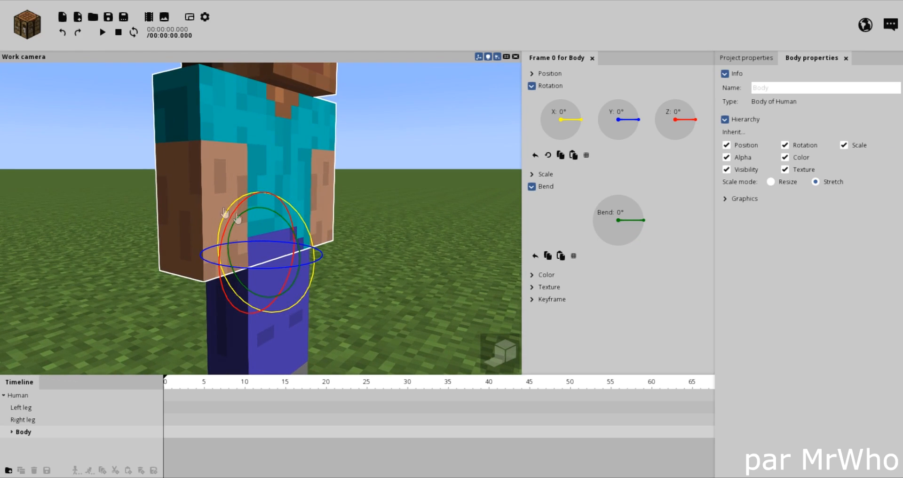
click(195, 201)
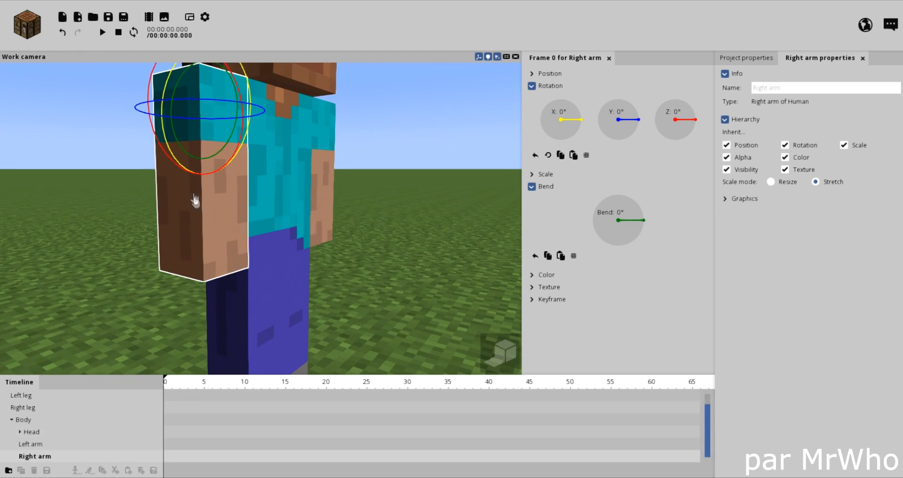
scroll(276, 212, down, 3)
drag(233, 147, 241, 110)
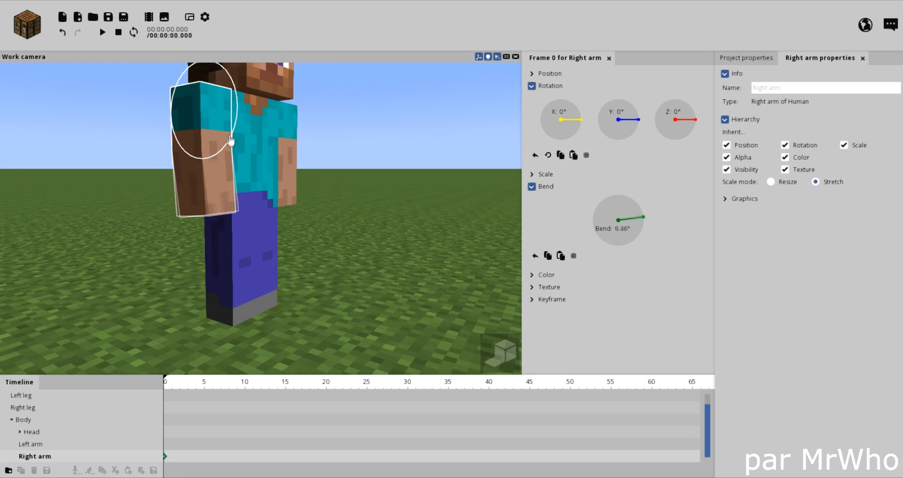
drag(328, 177, 291, 198)
right_drag(328, 177, 310, 152)
drag(308, 226, 285, 277)
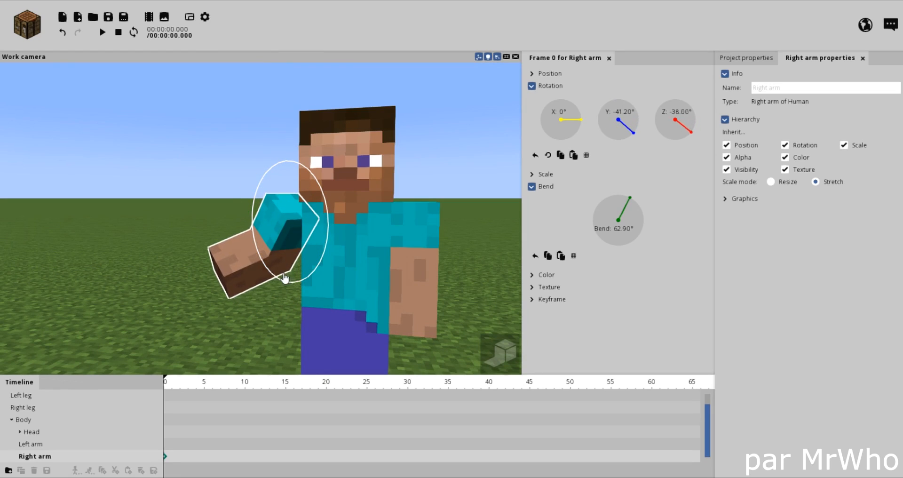
Raise the Human's left arm by rotating it to about -79° on X.
click(412, 285)
drag(428, 249, 459, 247)
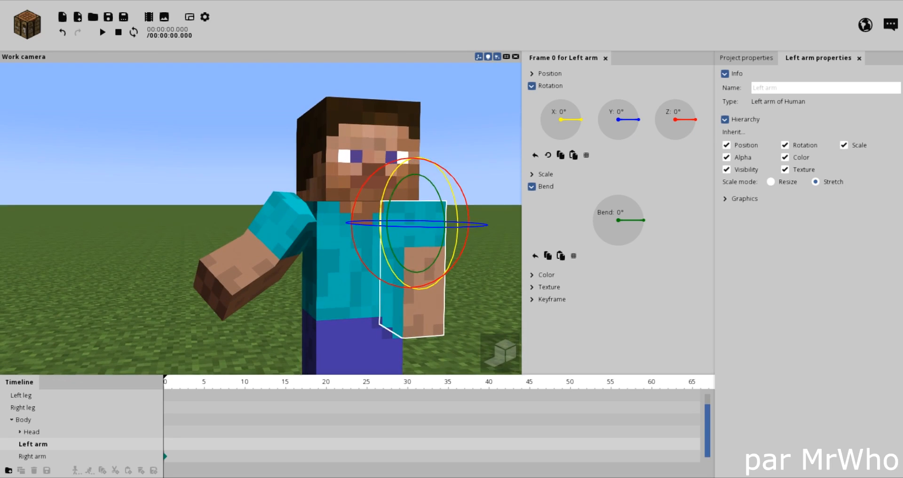
drag(494, 178, 456, 212)
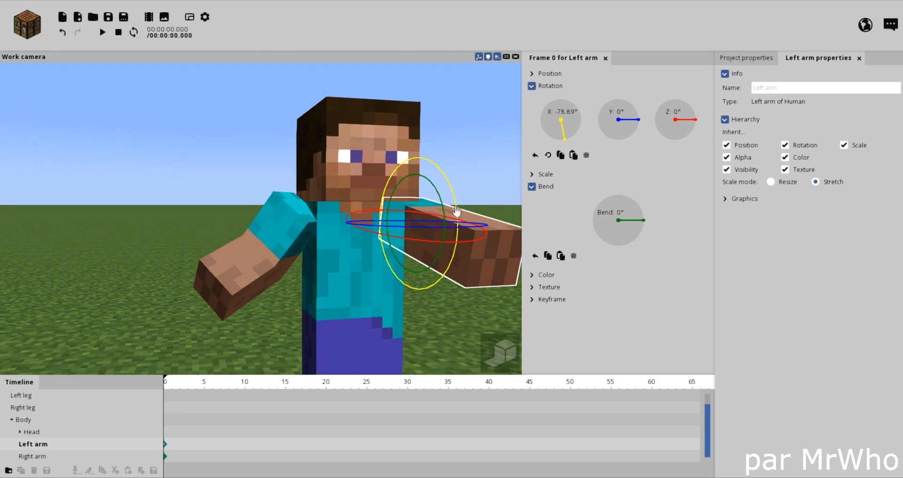
scroll(450, 328, down, 5)
drag(450, 327, 468, 311)
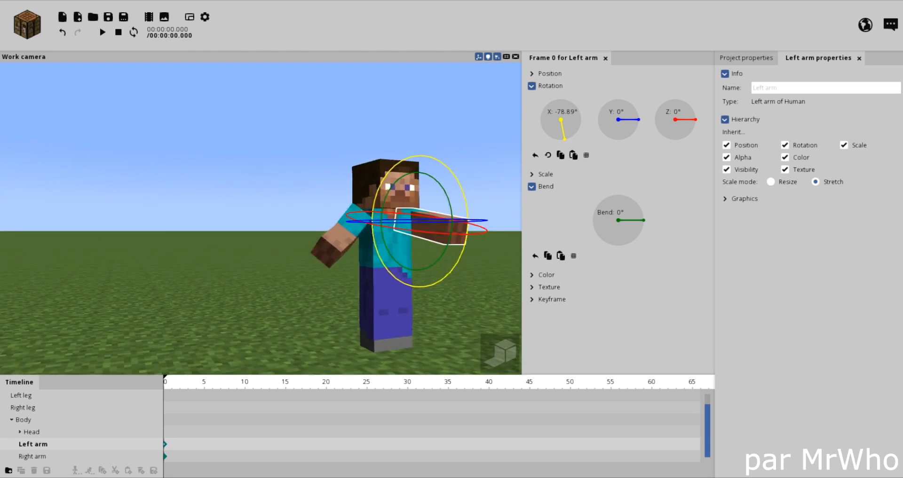
right_drag(450, 320, 489, 334)
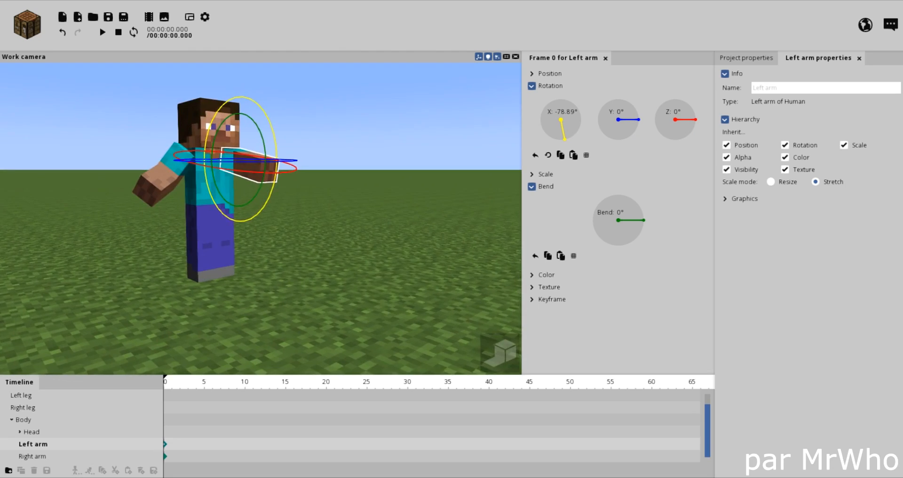
Select the Human's head and turn it to about 29° on Y.
drag(335, 226, 336, 247)
right_drag(335, 225, 301, 204)
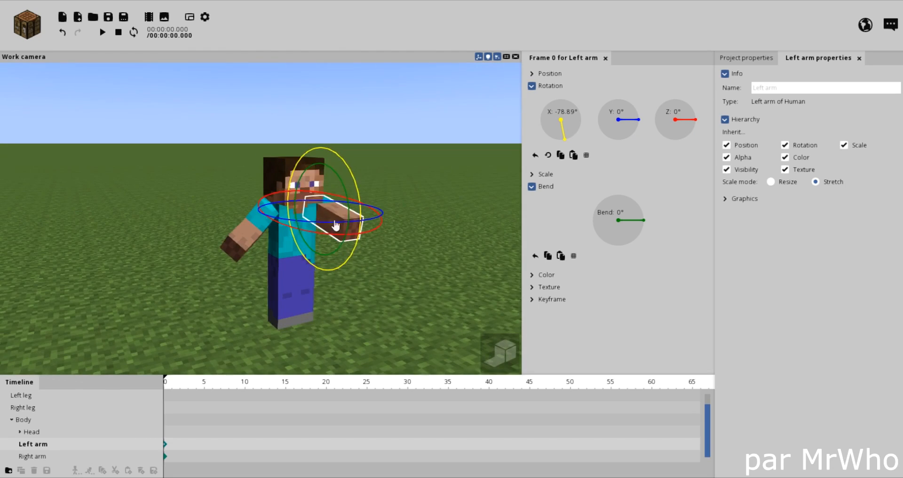
click(287, 177)
drag(333, 207, 336, 191)
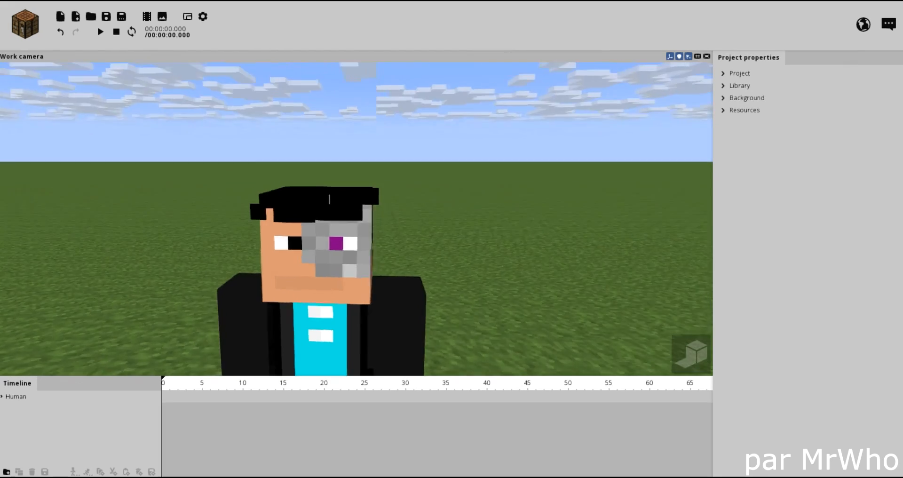
Try rotating the Human's Hat to about -393° on Z.
click(339, 258)
right_drag(340, 258, 372, 251)
click(337, 258)
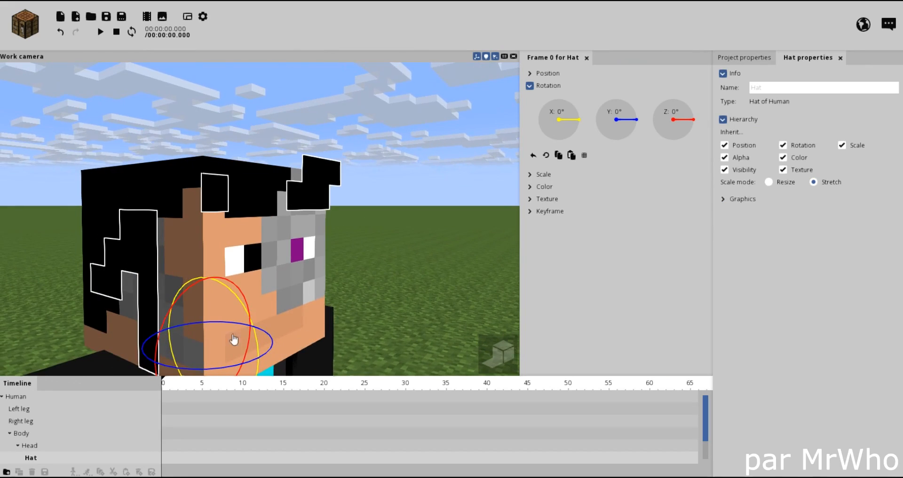
drag(236, 343, 245, 330)
mouse_move(282, 285)
right_down()
mouse_move(285, 277)
mouse_move(287, 306)
mouse_move(282, 285)
right_up()
scroll(283, 284, down, 4)
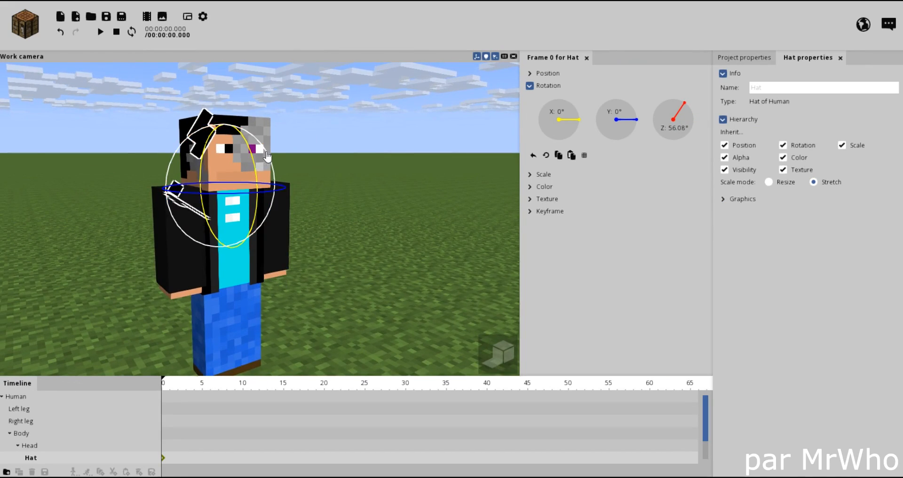
drag(143, 165, 304, 329)
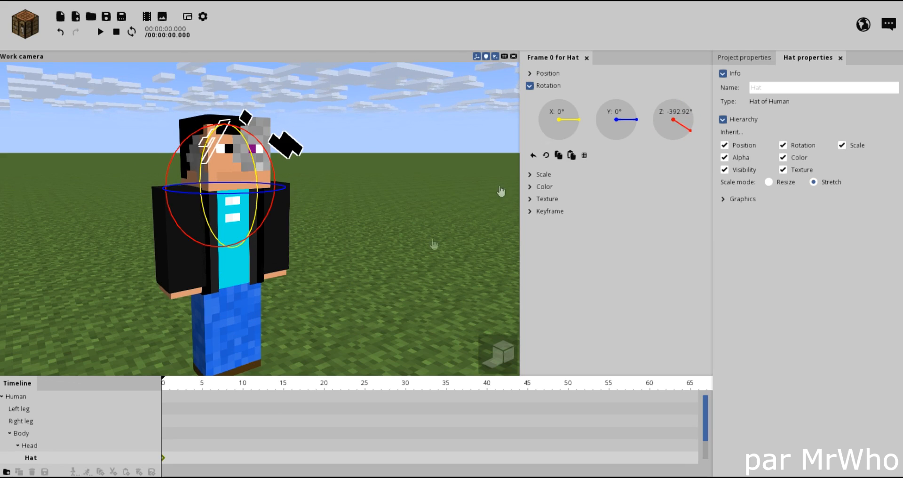
Try moving the Hat to about 28.88 and about 7.33 on Z, undo the Hat changes and deselect it.
click(547, 74)
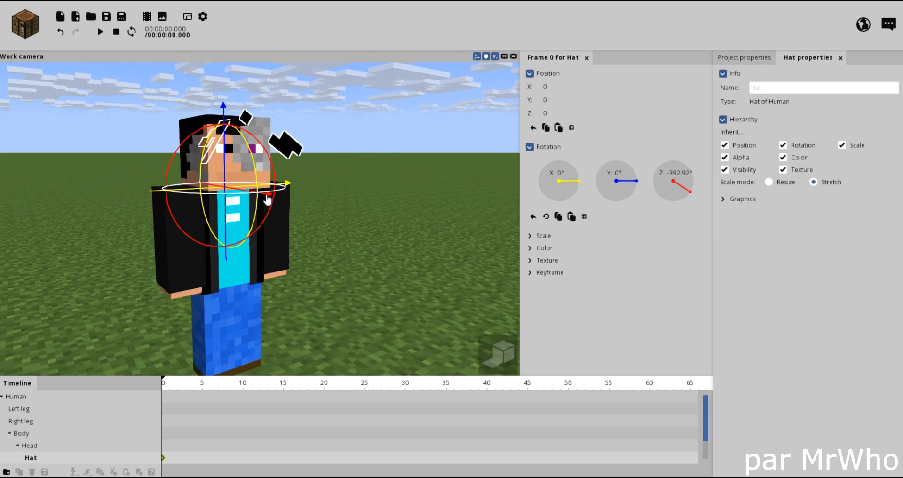
drag(304, 217, 282, 188)
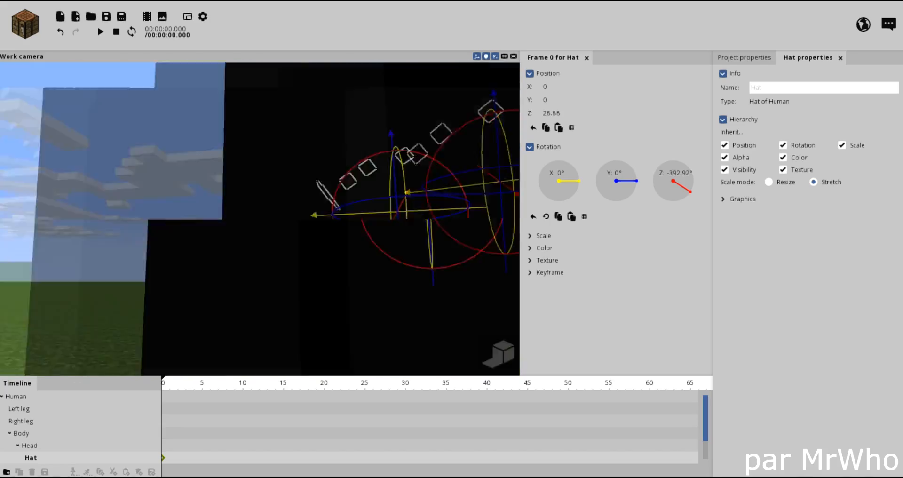
right_drag(249, 178, 247, 178)
drag(247, 177, 76, 148)
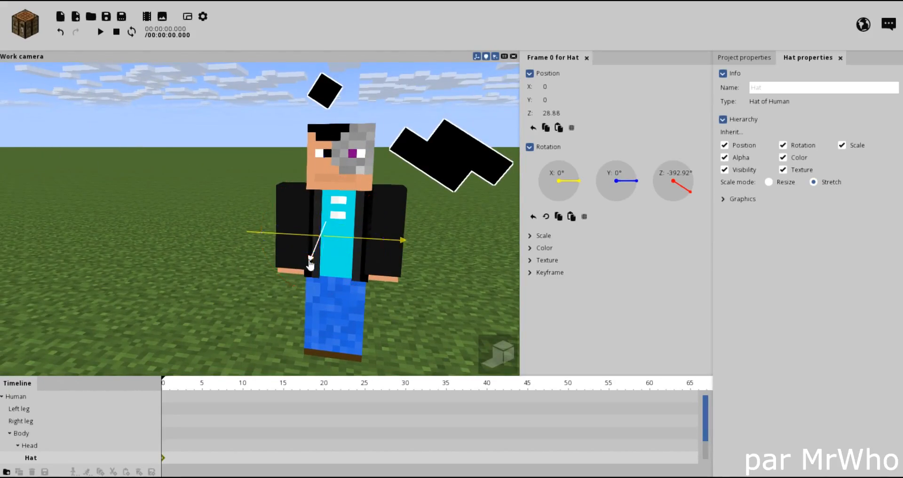
drag(310, 264, 354, 195)
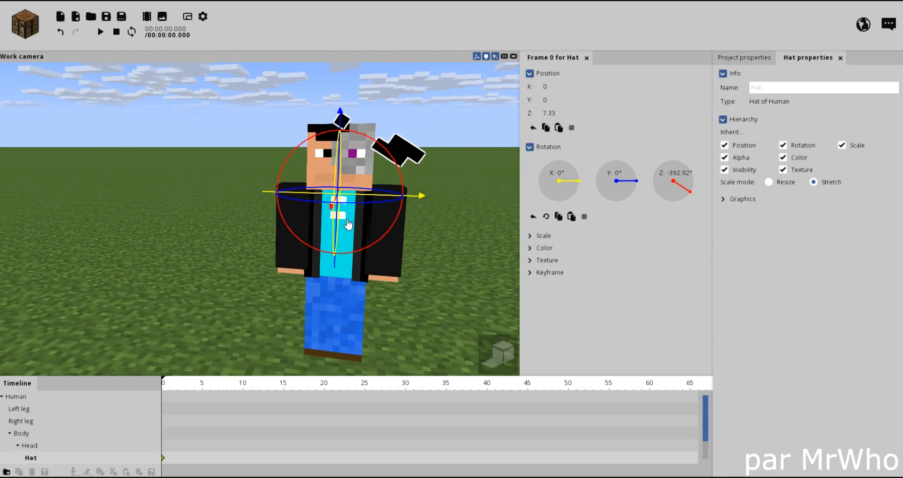
key(ctrl+z)
key(ctrl+z)
key(ctrl+z)
drag(498, 249, 349, 266)
click(434, 234)
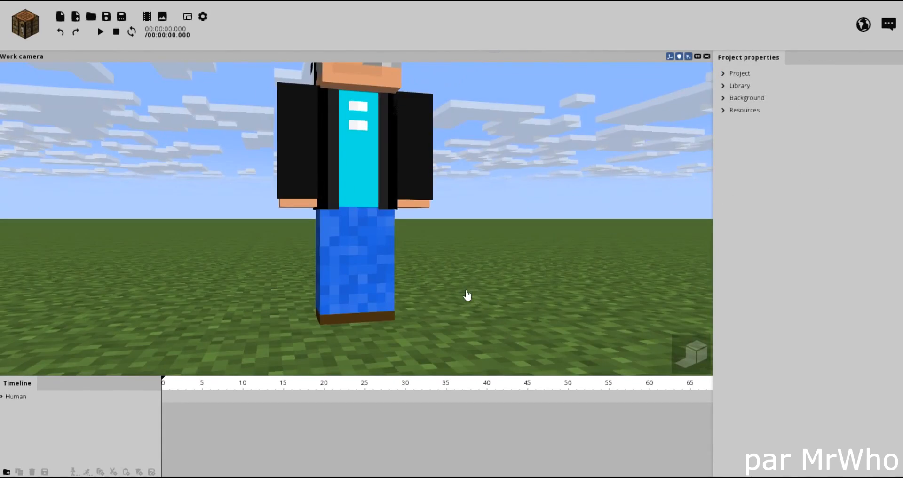
drag(467, 295, 438, 267)
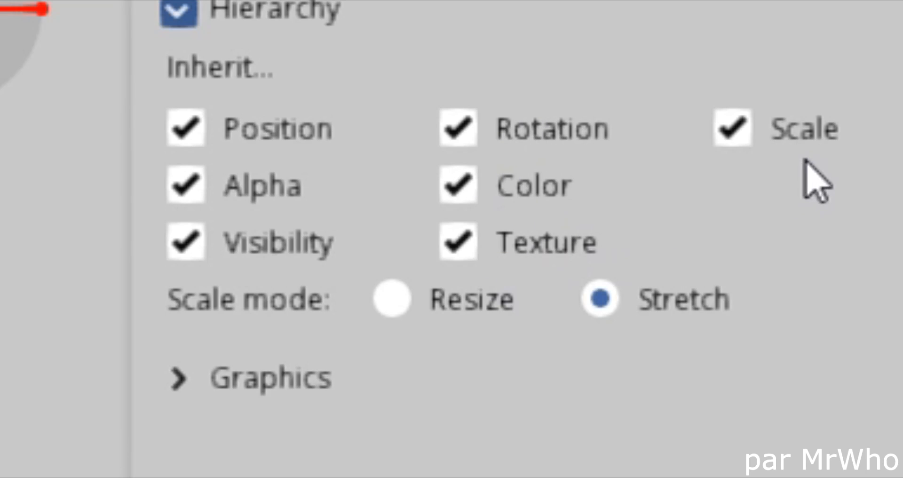
Toggle the Head's inherited visibility off and on, and hide and reshow the Head through its keyframe's Visible setting.
click(278, 246)
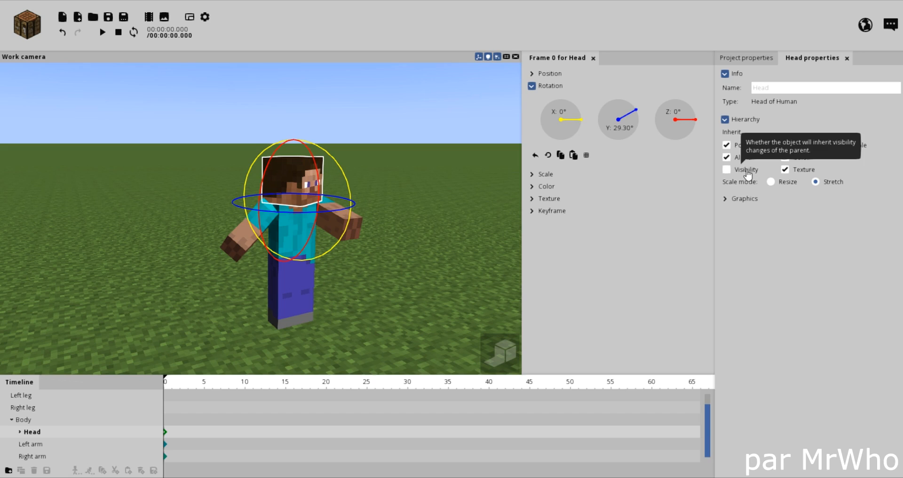
click(278, 245)
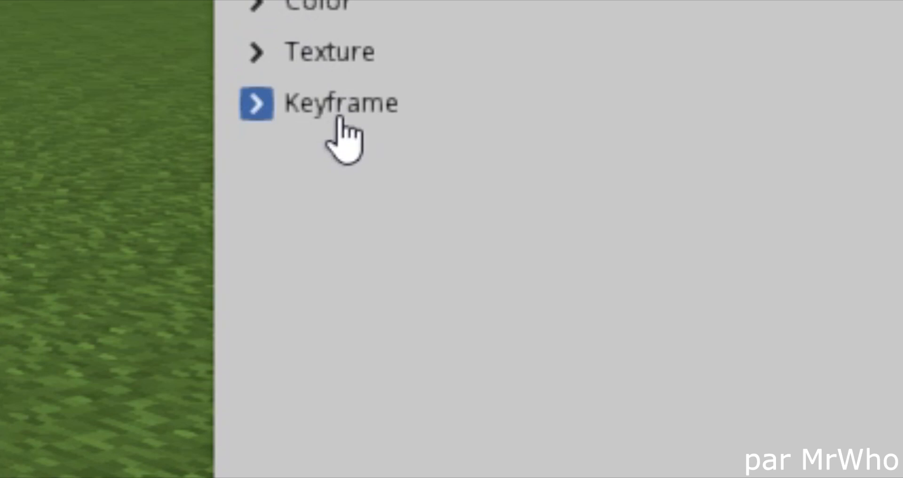
click(550, 211)
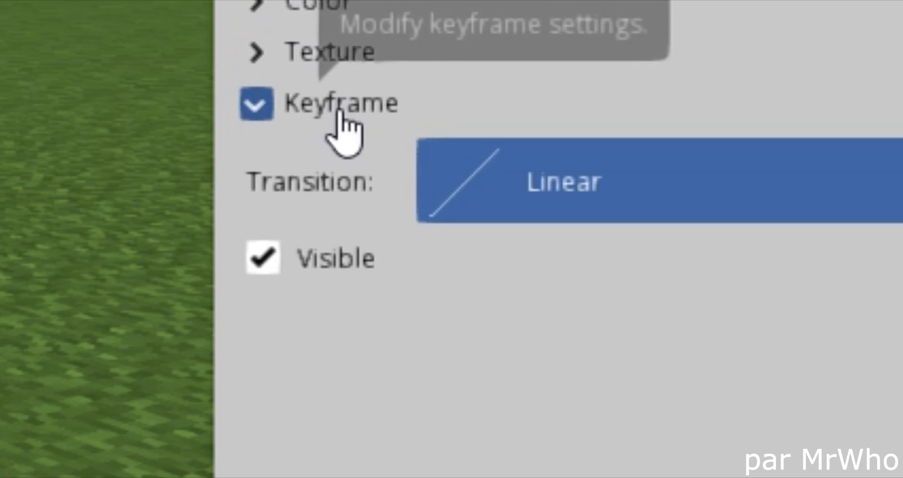
click(319, 278)
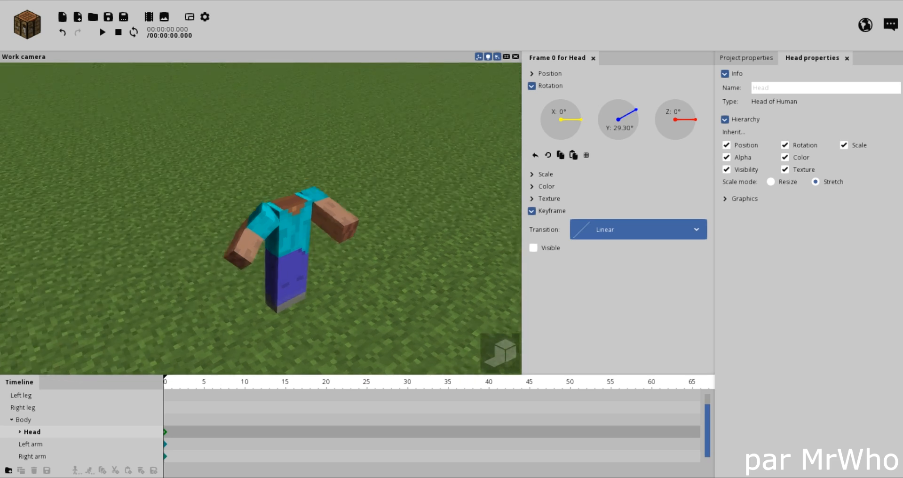
drag(292, 188, 243, 143)
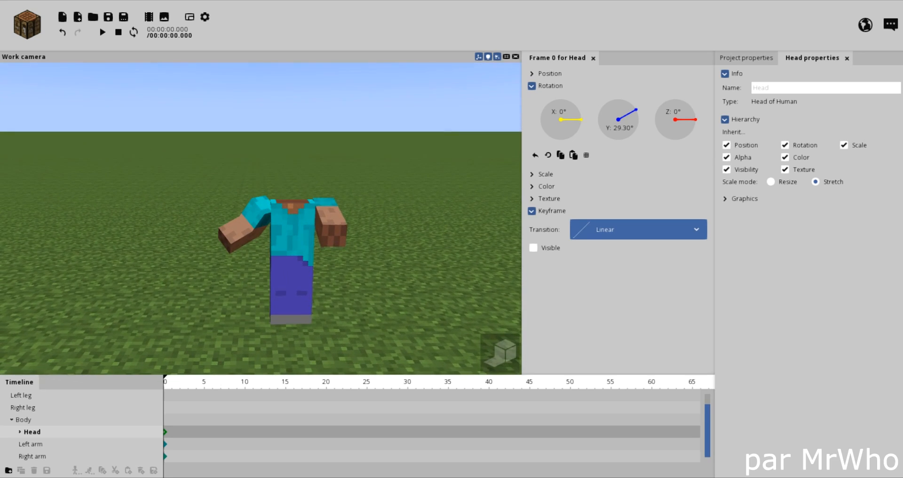
click(563, 250)
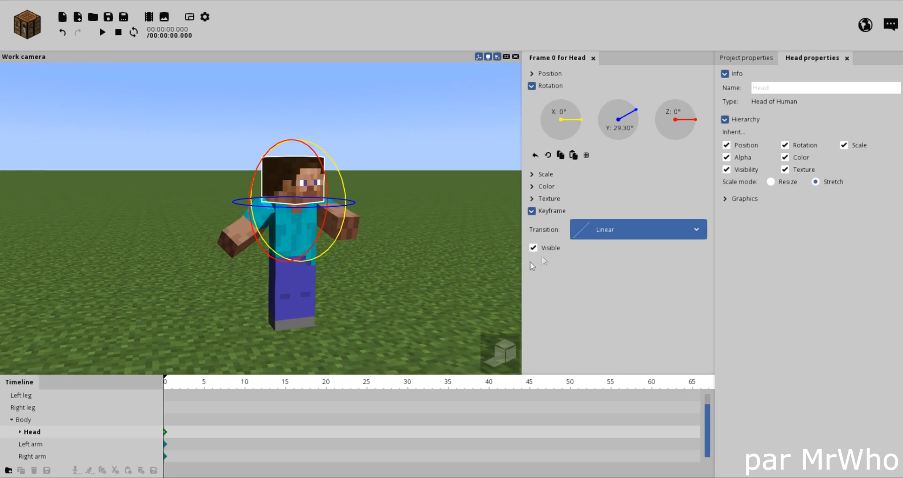
click(539, 212)
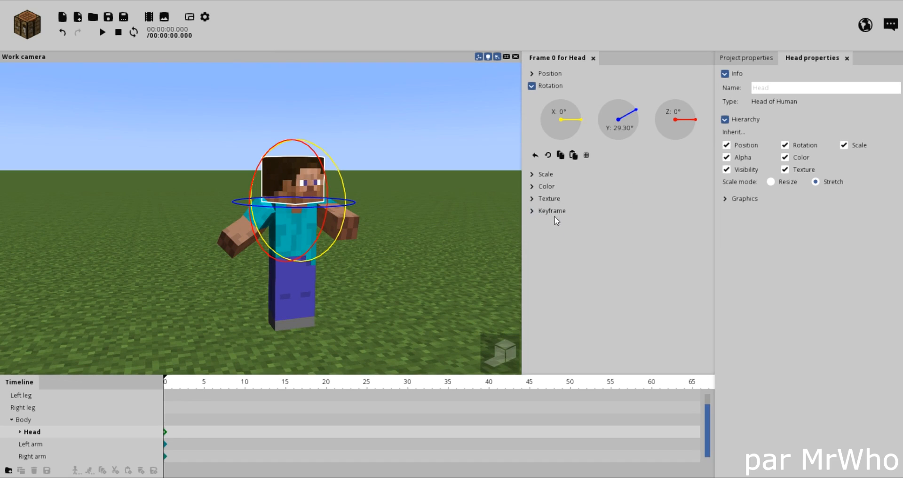
Pose the Human's body with a bend of about 11° and a rotation of about -11° on X.
mouse_move(425, 251)
mouse_down()
mouse_move(429, 244)
mouse_move(402, 253)
mouse_move(428, 249)
mouse_up()
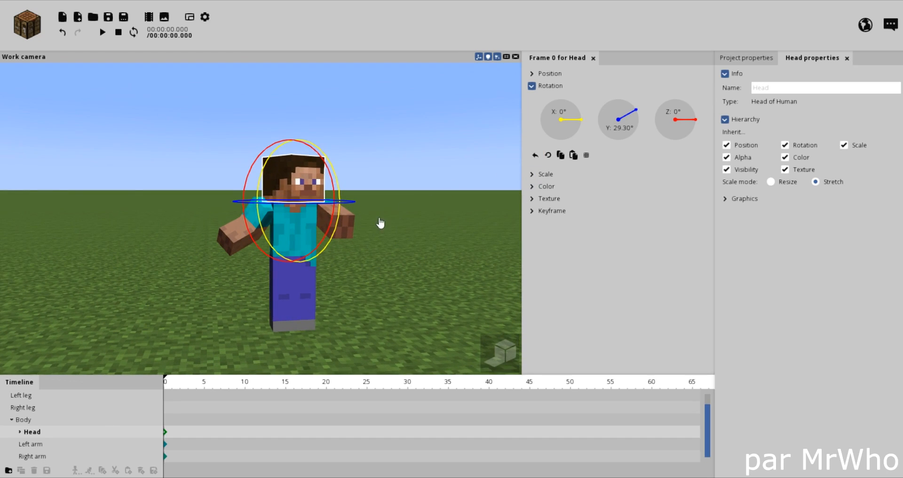
drag(381, 223, 374, 232)
click(292, 231)
drag(306, 248, 305, 227)
drag(370, 226, 384, 215)
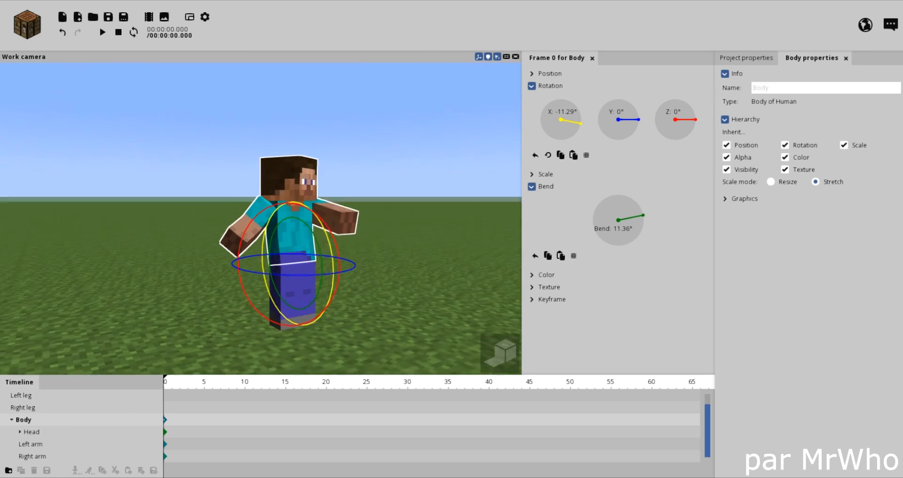
Pose the Human's left and right legs in a walking stance and deselect the character.
click(298, 299)
drag(298, 299, 391, 335)
click(310, 319)
click(365, 308)
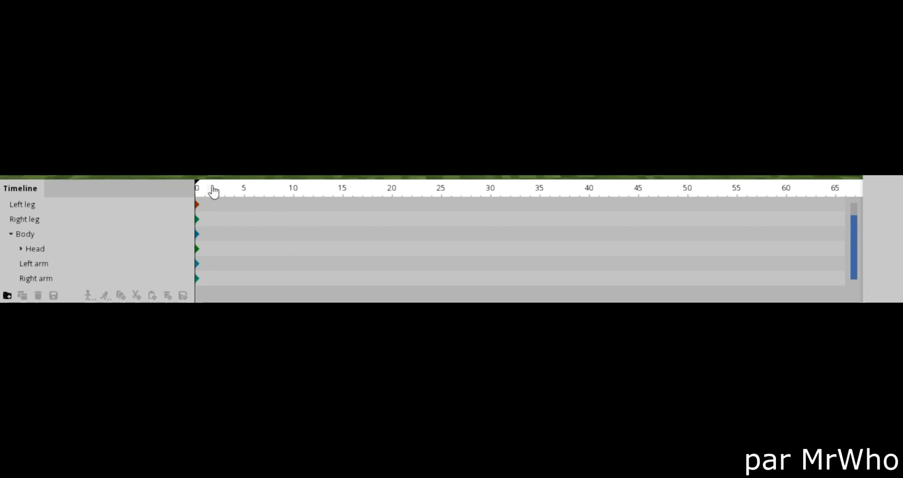
drag(209, 193, 50, 183)
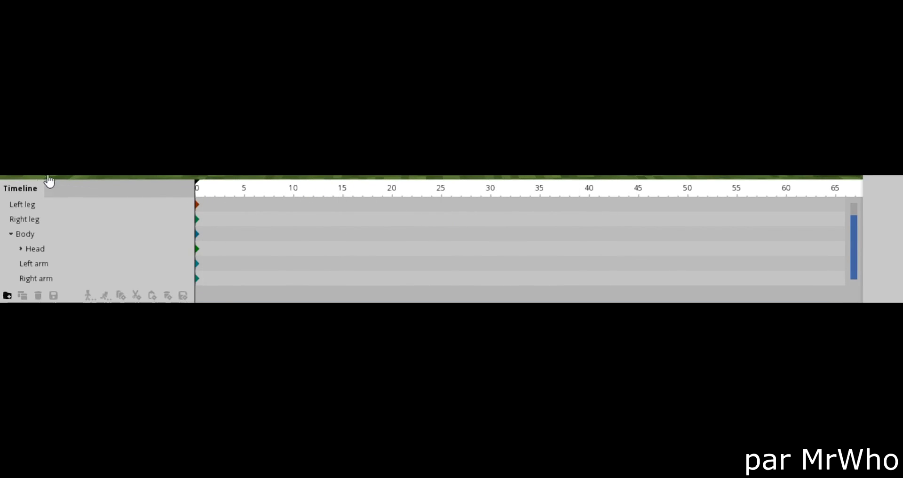
drag(452, 178, 450, 179)
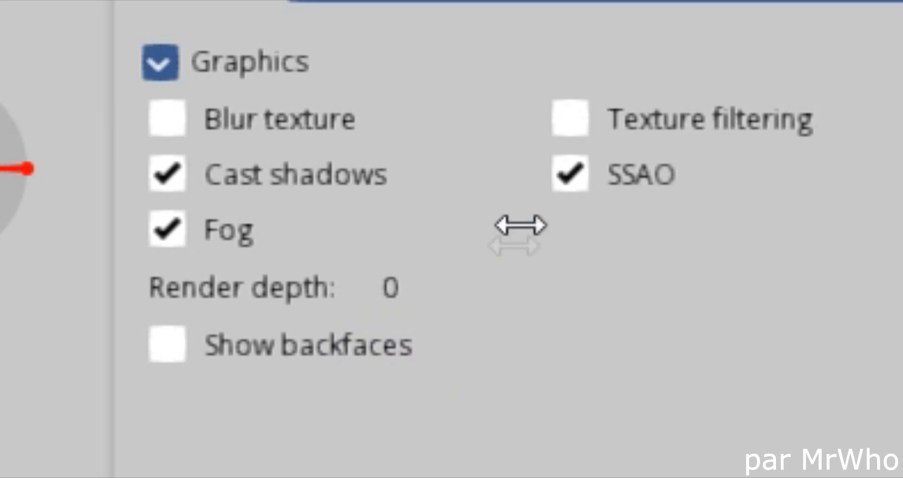
click(282, 126)
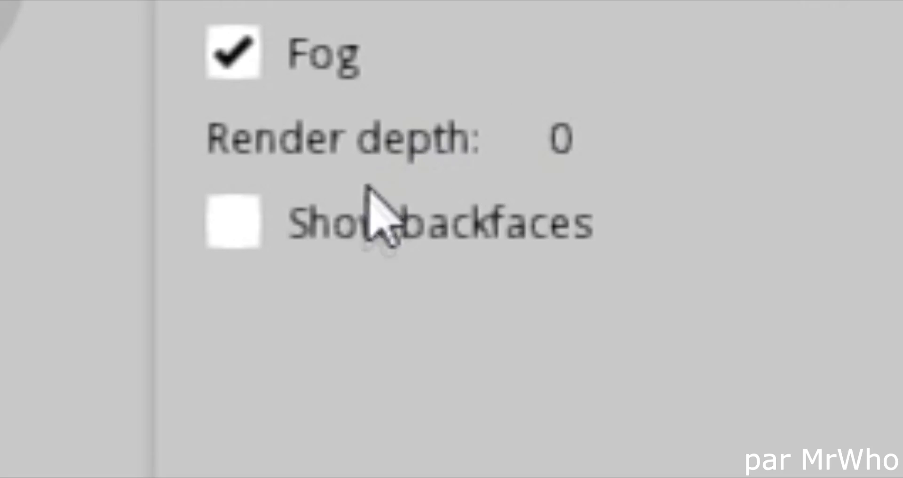
click(365, 222)
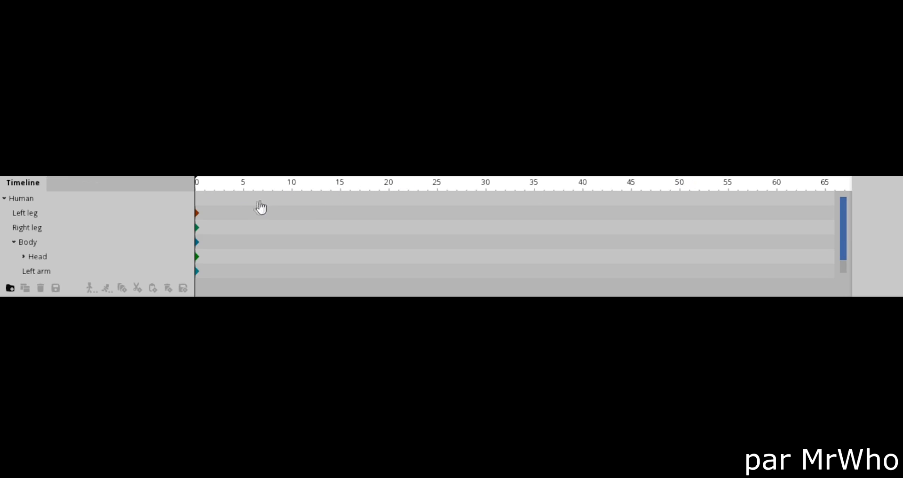
mouse_move(195, 182)
mouse_down()
mouse_move(636, 189)
mouse_move(195, 184)
mouse_up()
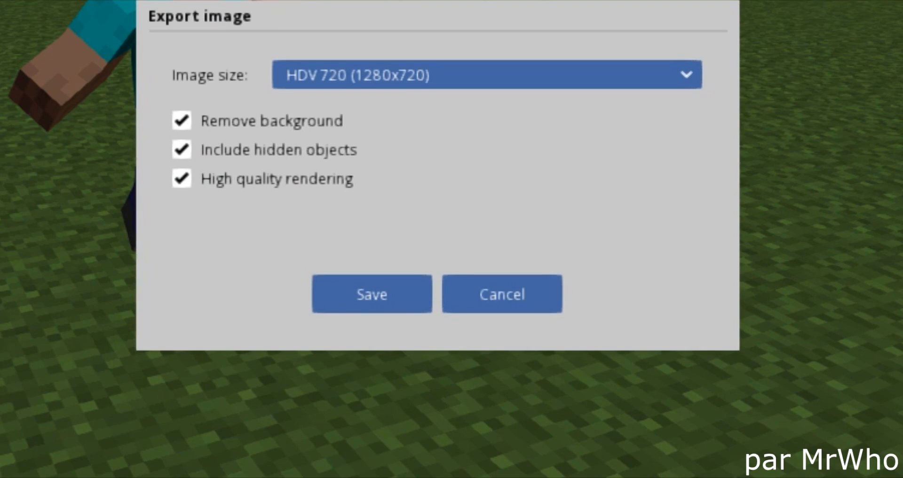
Try the 4K, HD 1080 and HDV 720 image sizes for the image export, and cancel the export.
click(512, 74)
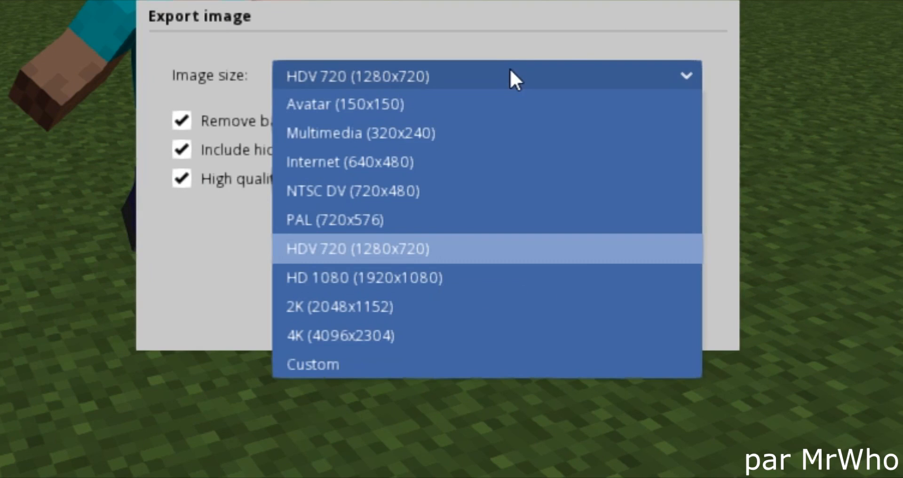
click(458, 336)
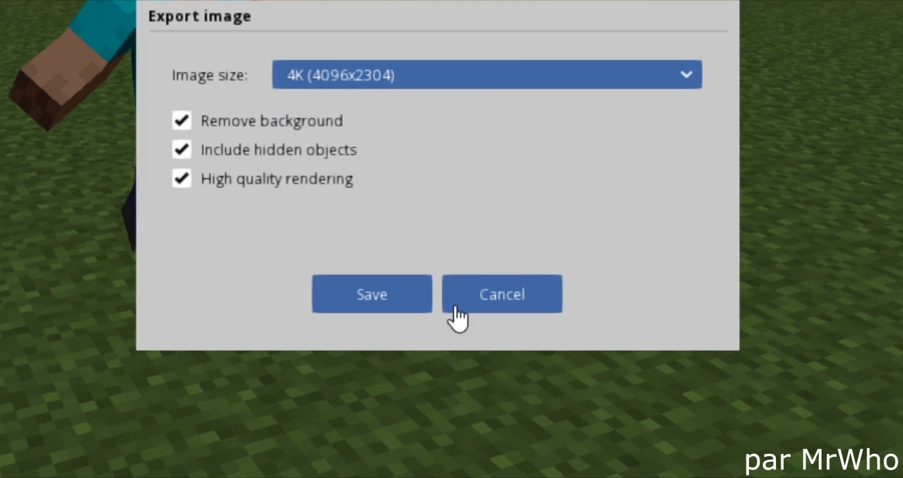
click(437, 78)
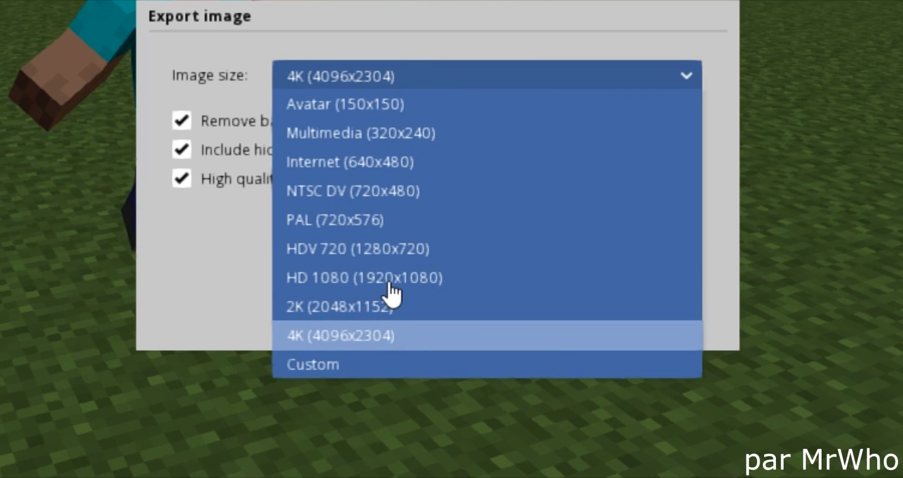
click(390, 283)
click(453, 66)
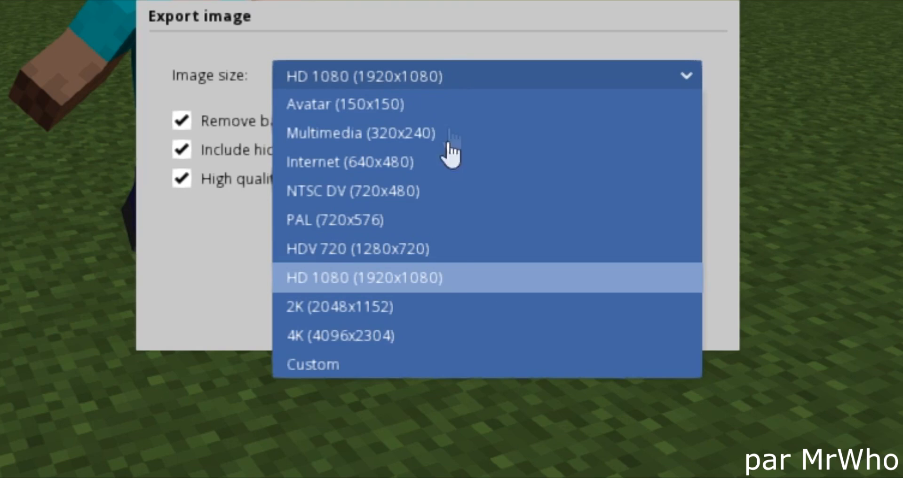
click(449, 247)
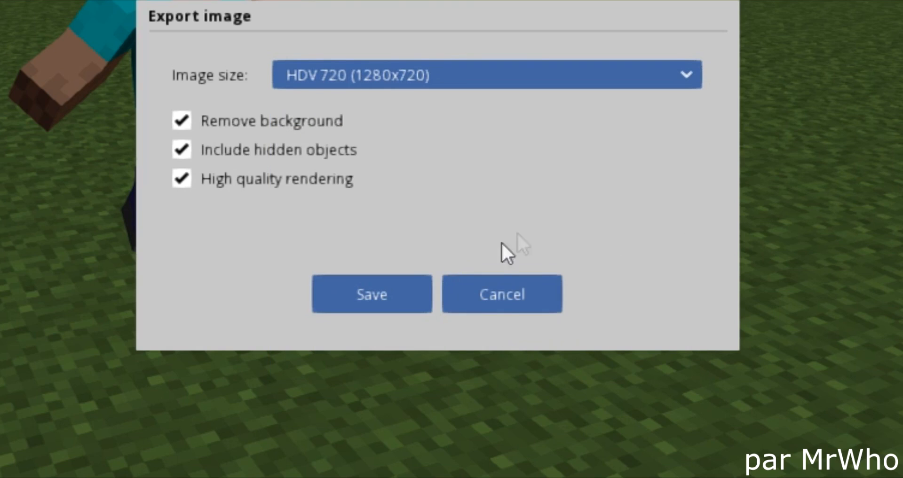
click(499, 299)
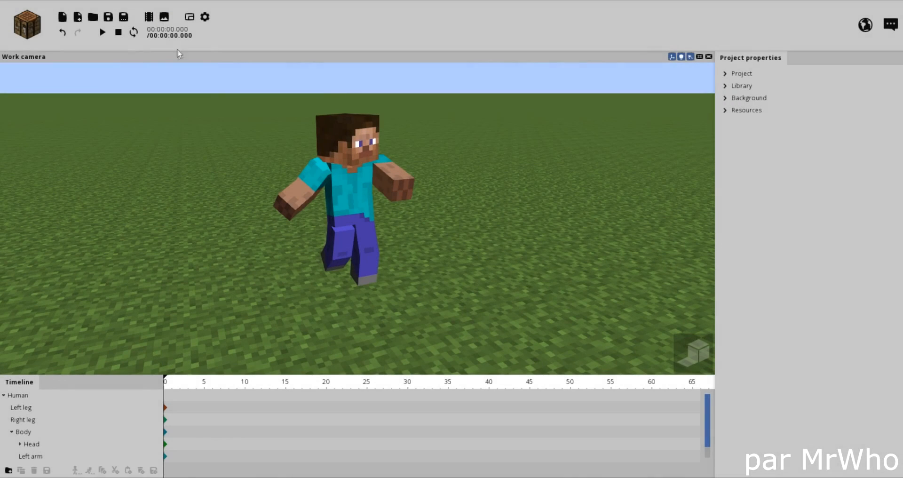
Open the movie export settings and examine the framerate, format and video quality options.
click(151, 20)
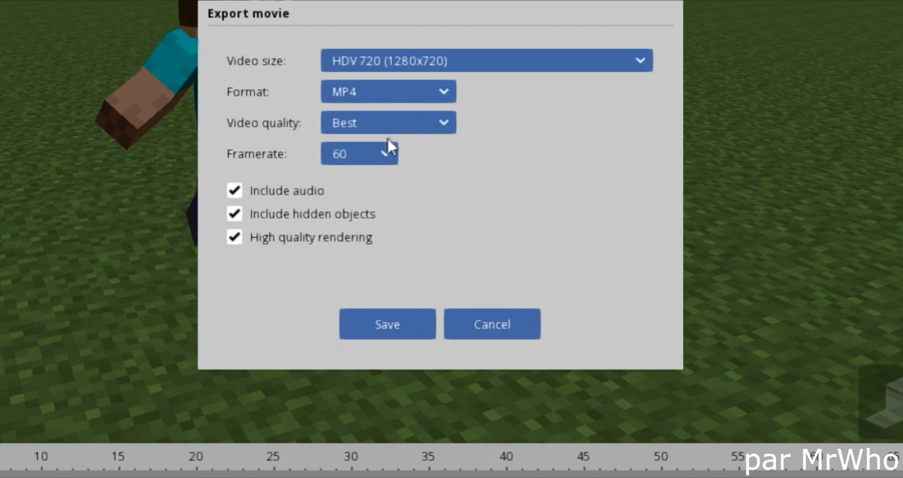
click(390, 147)
click(382, 151)
click(411, 91)
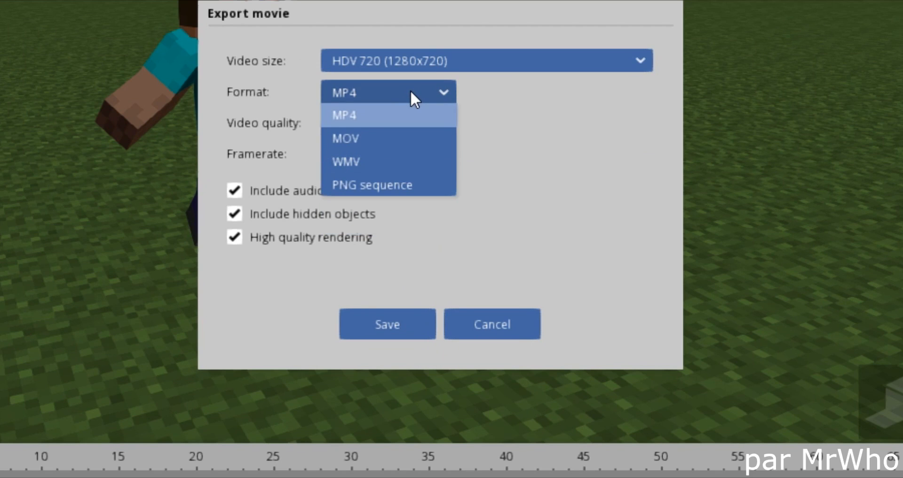
click(411, 92)
click(411, 127)
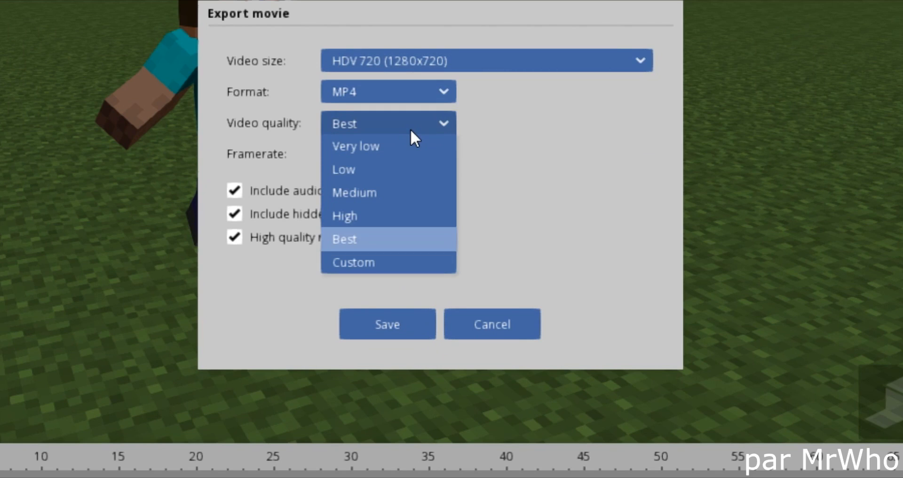
click(419, 125)
click(353, 151)
click(353, 152)
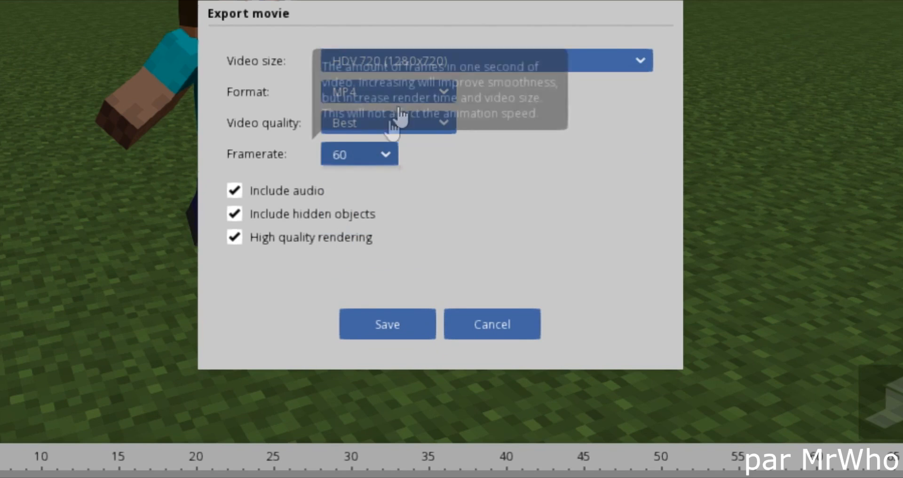
Try the Custom video size, switch back to HDV 720 (1280x720), and cancel the movie export.
click(429, 61)
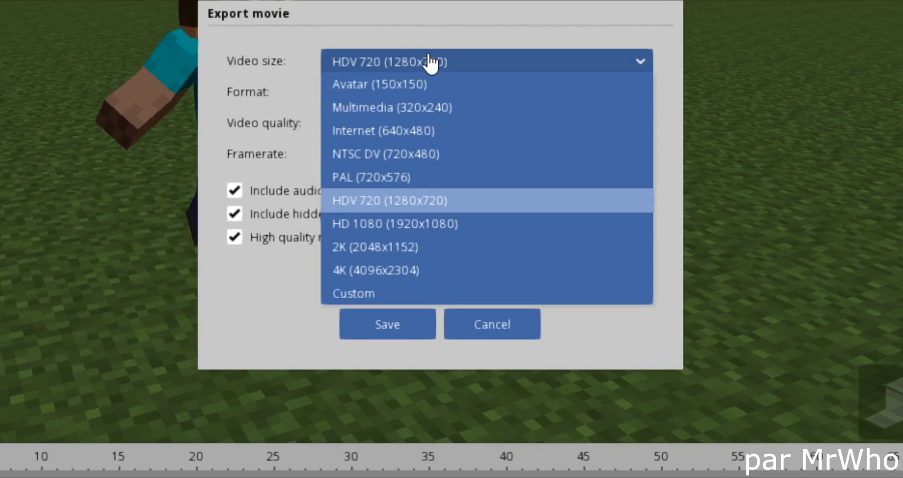
click(418, 294)
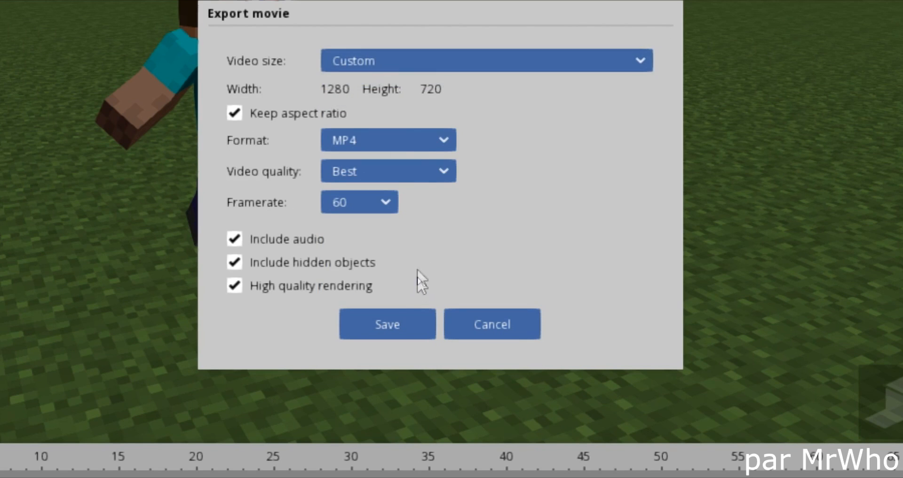
click(445, 69)
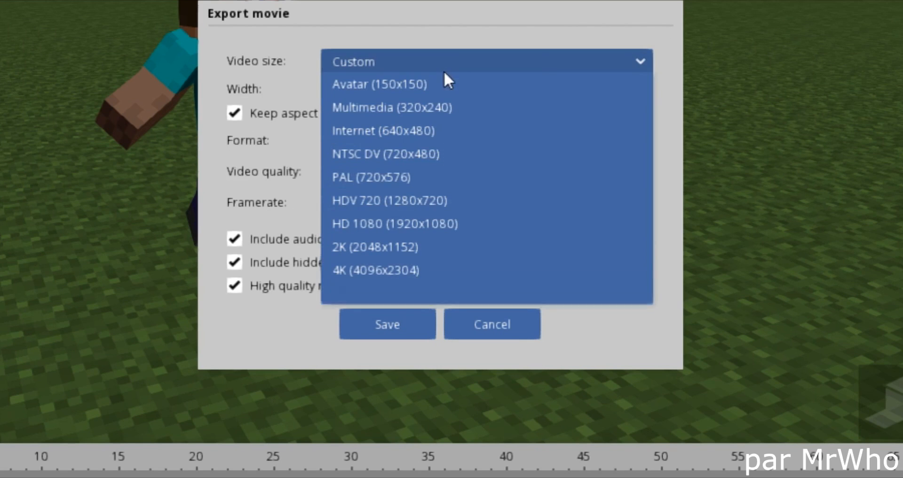
click(437, 202)
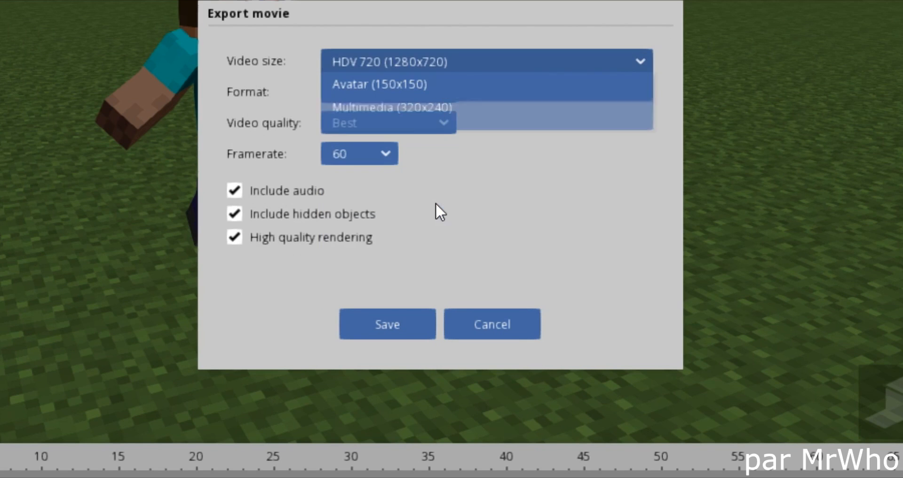
click(515, 328)
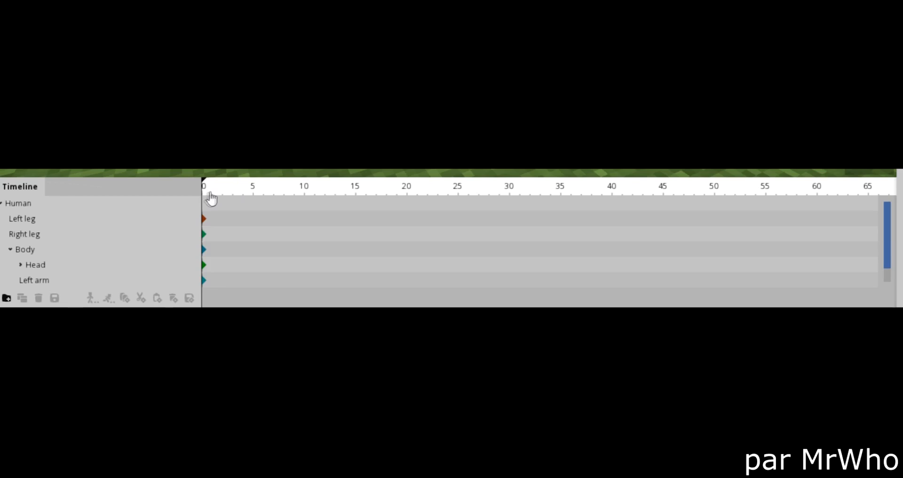
Scrub the timeline to frame 17 and move the whole Human to a Z position of about 7.14.
drag(170, 389, 500, 374)
drag(625, 176, 407, 282)
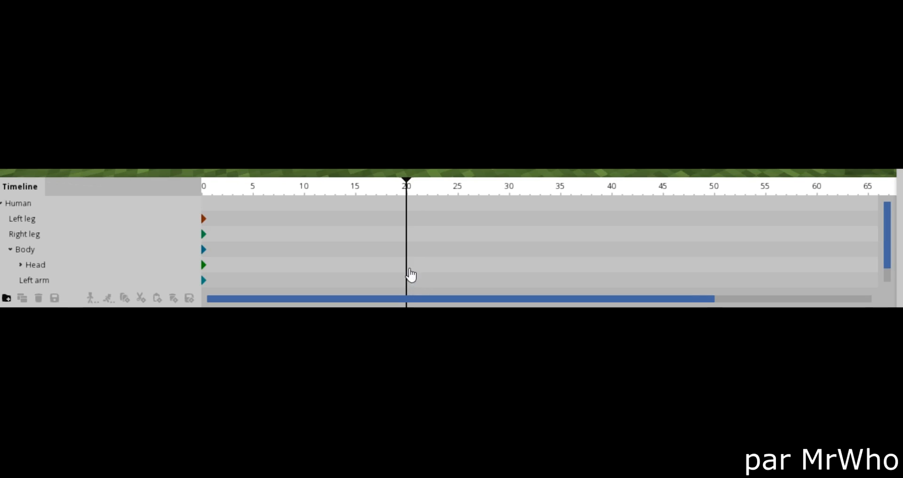
drag(407, 201, 377, 210)
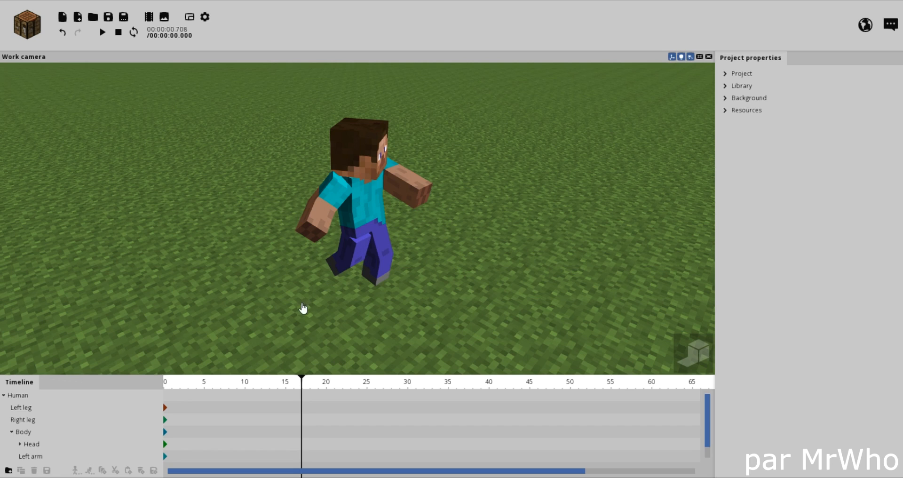
click(348, 242)
right_drag(387, 325, 330, 270)
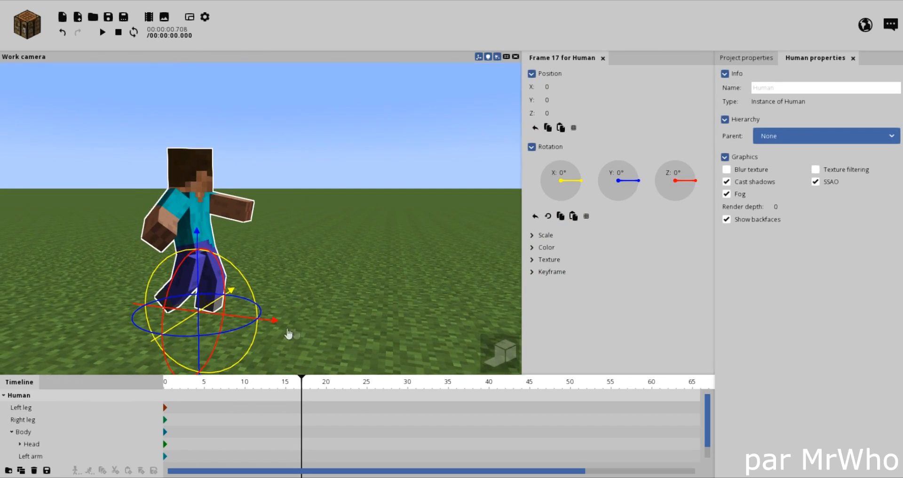
drag(276, 326, 308, 340)
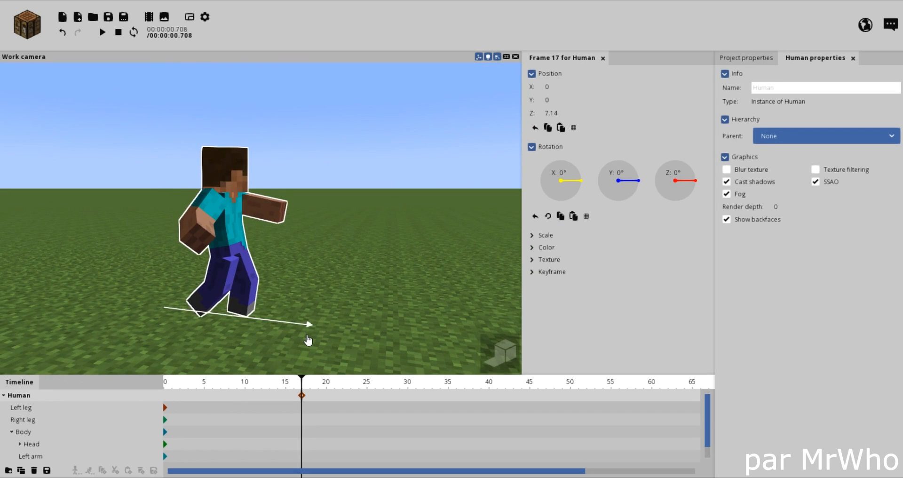
Pose the Human's left and right legs for the next stride at frame 17 and deselect the character.
click(245, 289)
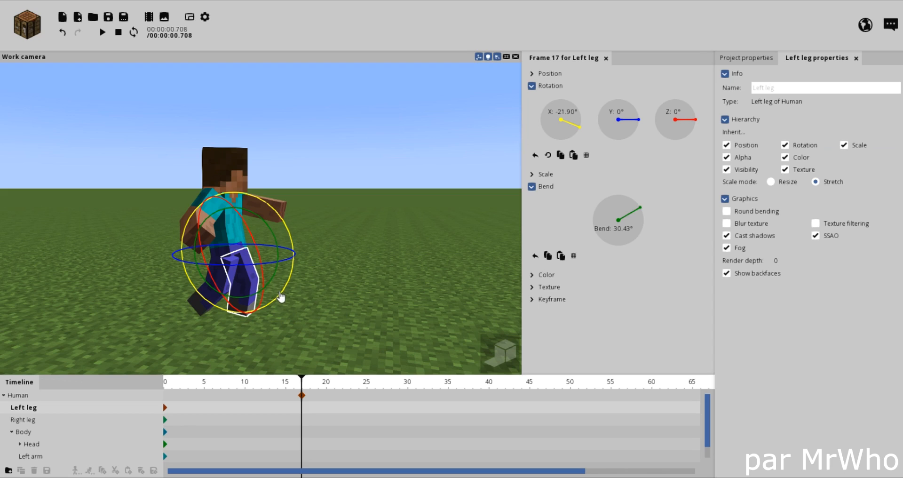
mouse_move(281, 296)
mouse_down()
mouse_move(274, 312)
mouse_move(258, 316)
mouse_move(205, 314)
mouse_move(268, 312)
mouse_move(297, 295)
mouse_up()
click(205, 314)
drag(349, 315, 325, 366)
mouse_move(302, 394)
mouse_down()
mouse_move(155, 394)
mouse_move(301, 395)
mouse_up()
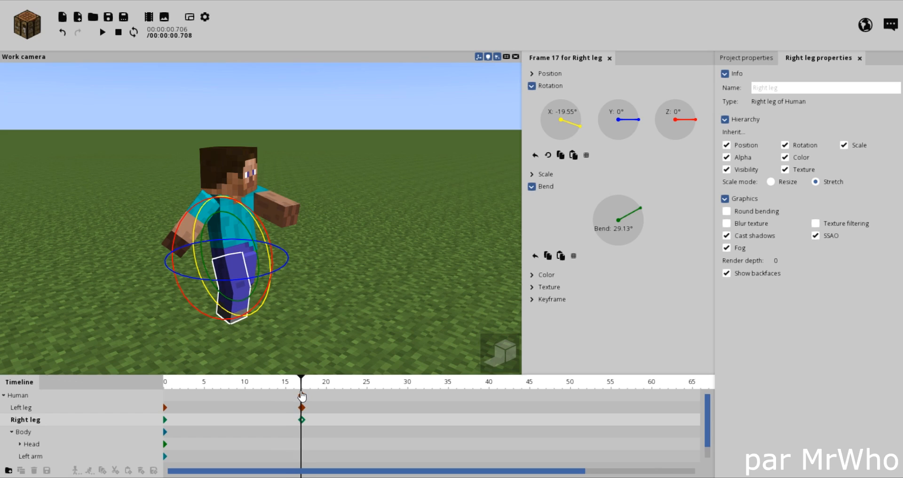
click(312, 332)
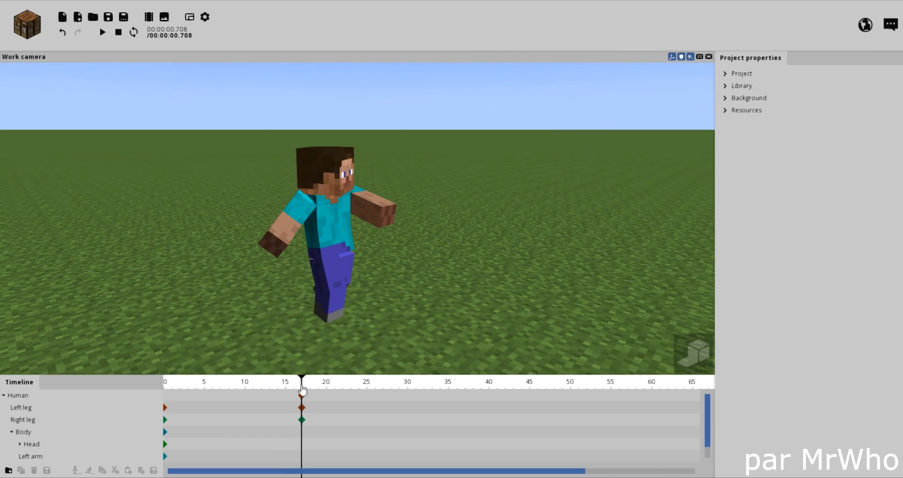
Shift the Human's position keyframe from frame 17 to frame 0 and move the character back to about -13.79 on Z.
drag(302, 391, 163, 401)
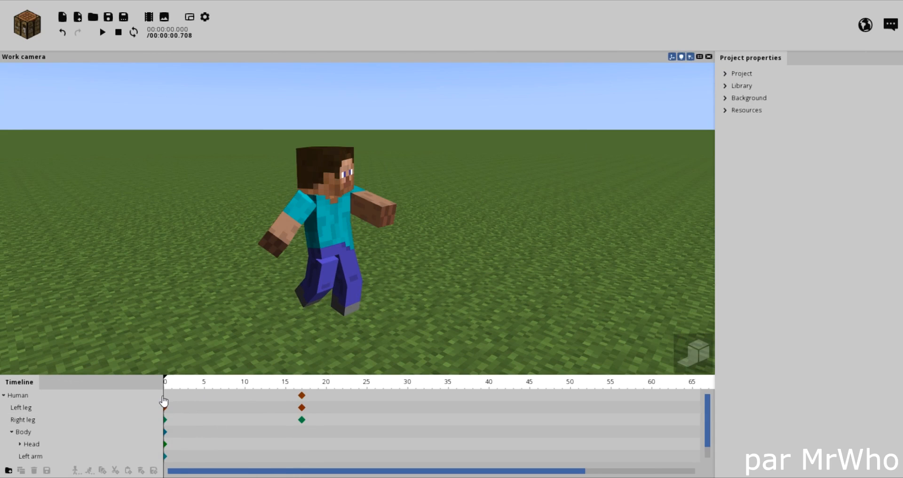
click(302, 397)
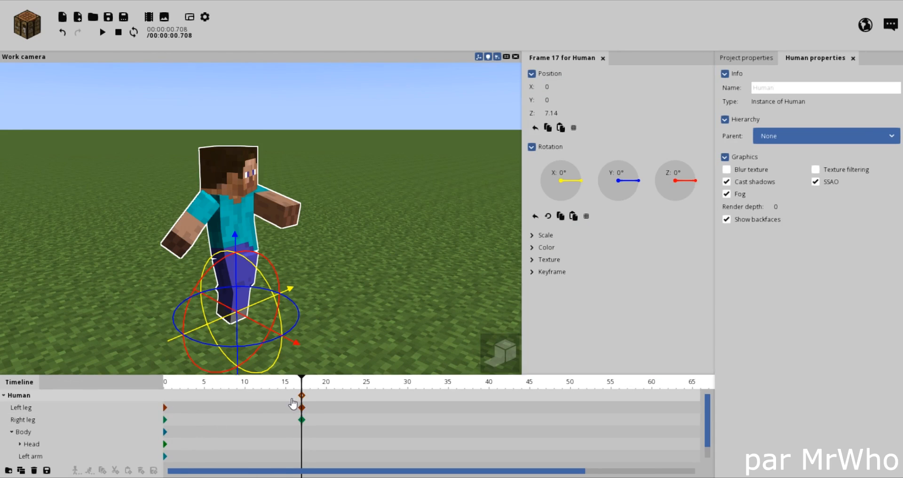
mouse_move(304, 398)
mouse_down()
mouse_move(158, 396)
mouse_move(302, 391)
mouse_up()
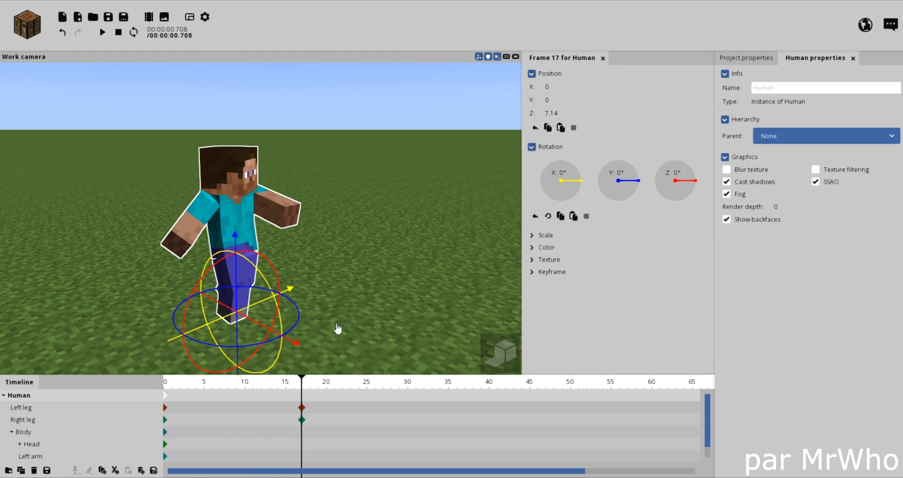
drag(338, 329, 221, 316)
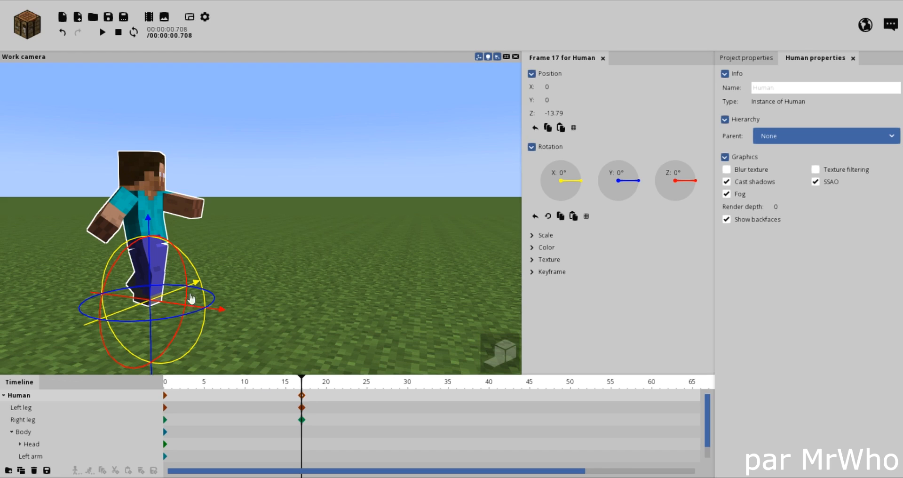
Move the Human forward to about 11.06 on Z at frame 17 and deselect the character.
drag(221, 312, 320, 345)
mouse_move(302, 383)
mouse_down()
mouse_move(162, 383)
mouse_move(290, 384)
mouse_move(302, 387)
mouse_move(298, 394)
mouse_move(193, 393)
mouse_move(317, 398)
mouse_move(302, 399)
mouse_up()
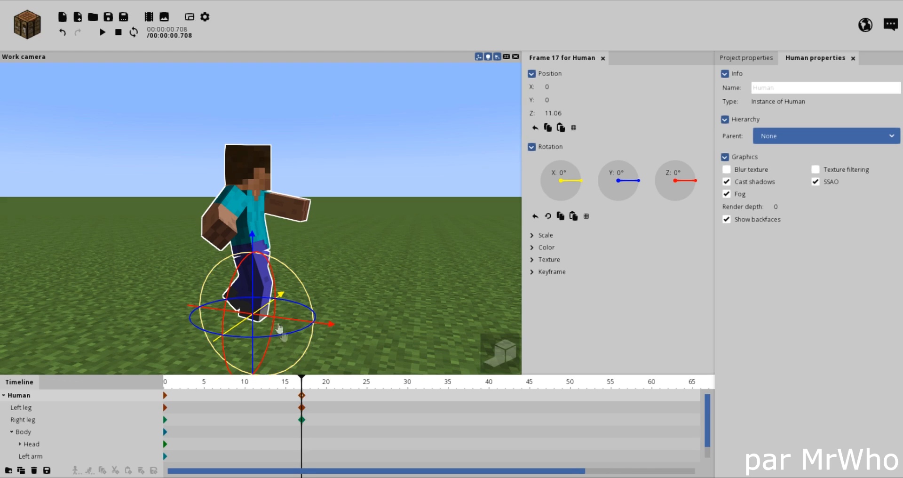
middle_drag(297, 253, 333, 251)
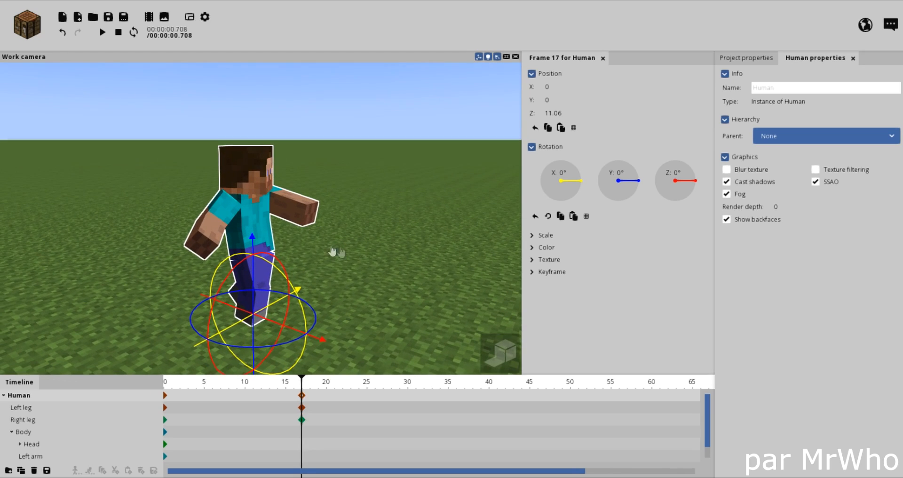
click(353, 274)
drag(359, 278, 354, 285)
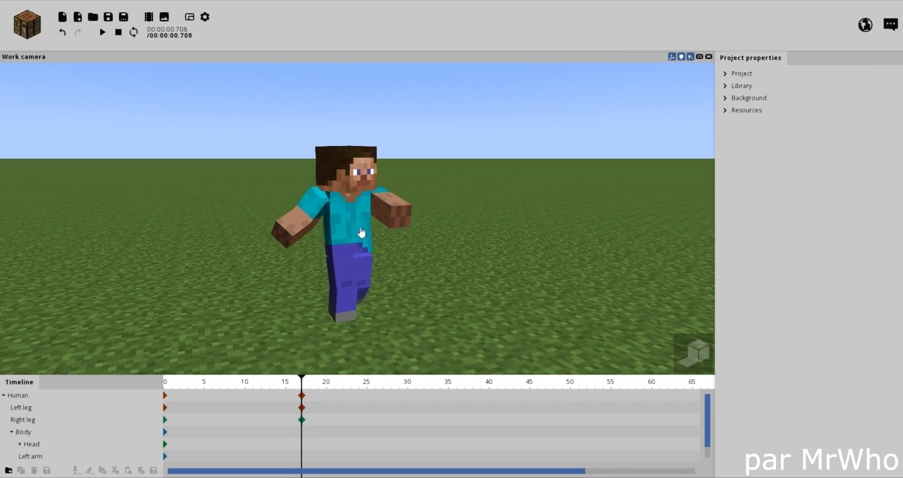
Tilt the Head sideways and bend the left arm to about 45° at frame 17.
click(354, 168)
click(262, 180)
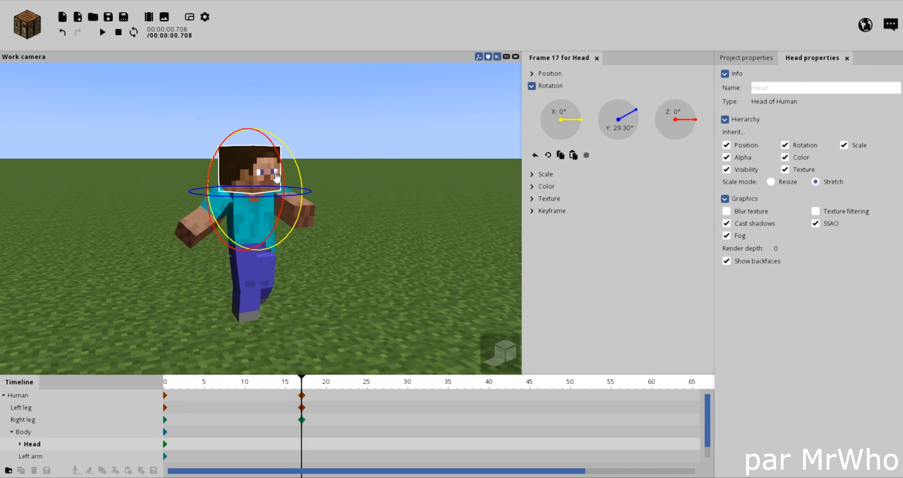
mouse_move(279, 175)
mouse_down()
mouse_move(272, 160)
mouse_move(296, 167)
mouse_move(288, 173)
mouse_move(282, 164)
mouse_up()
click(310, 220)
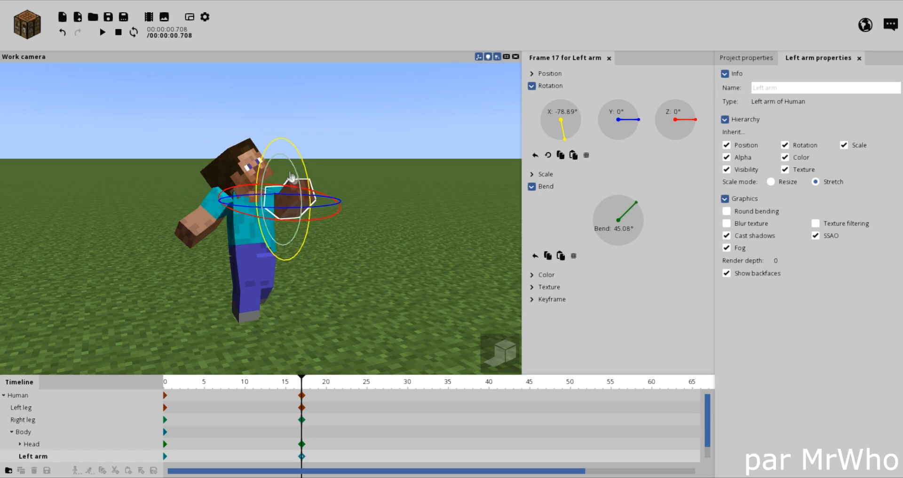
Pose the right arm hanging down at frame 17 with a Y rotation of about -8.6° and a bend of about -29°.
click(200, 232)
drag(249, 261, 281, 233)
drag(254, 203, 256, 191)
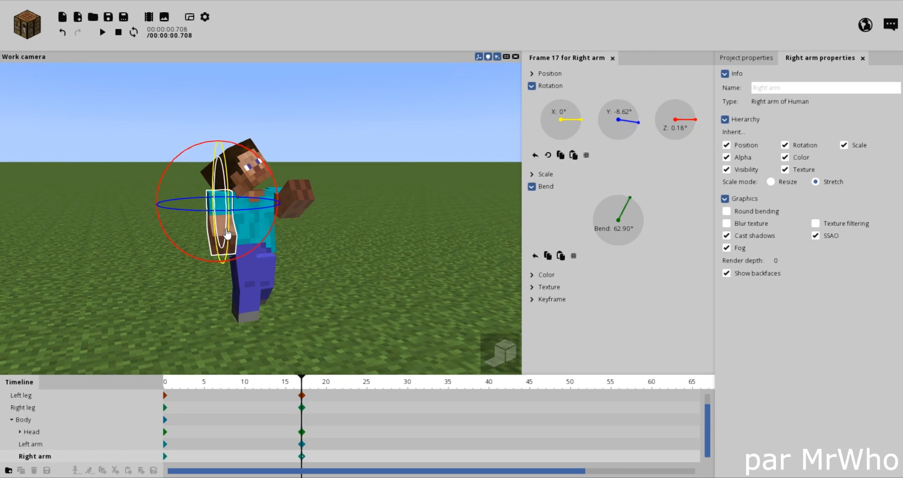
drag(226, 235, 163, 218)
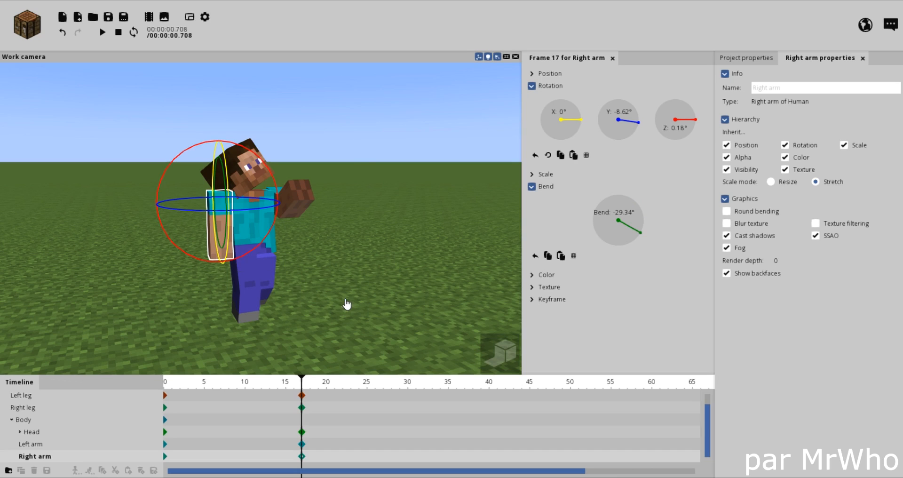
click(347, 303)
Scrub the animation from frame 0 to frame 35 and bend the Human's Body there to about 33.5°.
drag(347, 304, 155, 441)
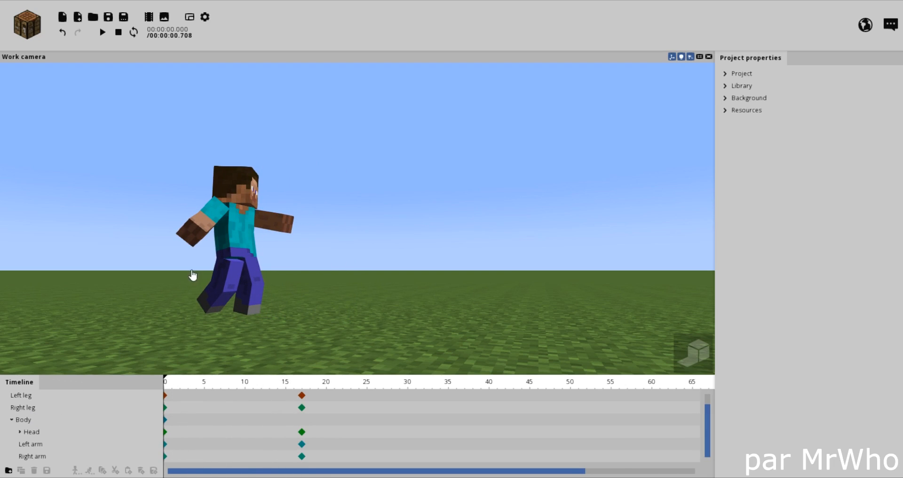
drag(168, 389, 450, 450)
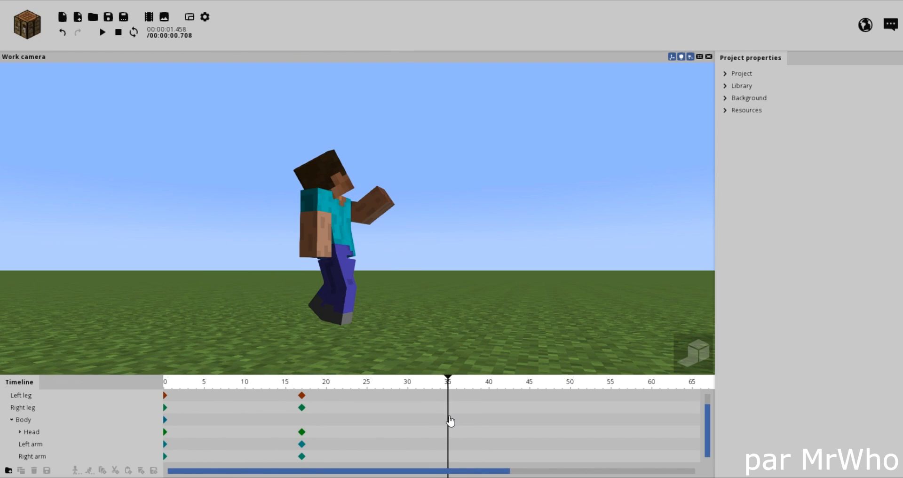
click(449, 424)
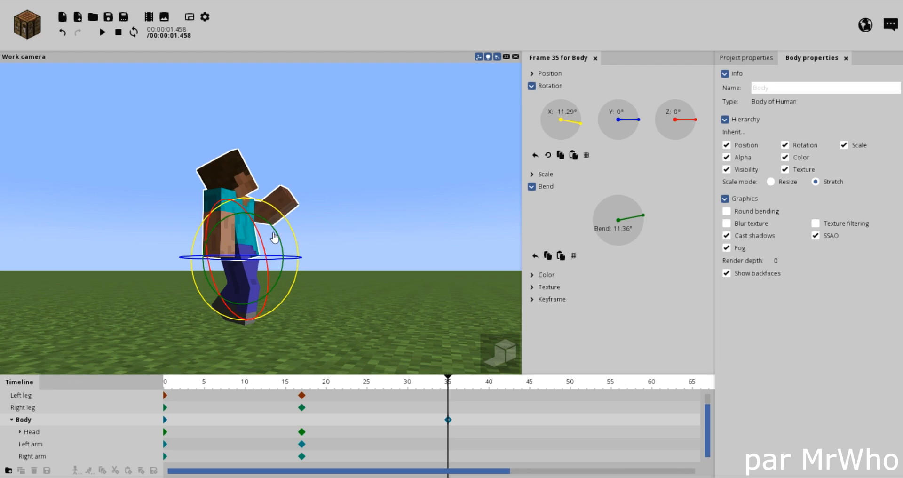
drag(274, 238, 277, 256)
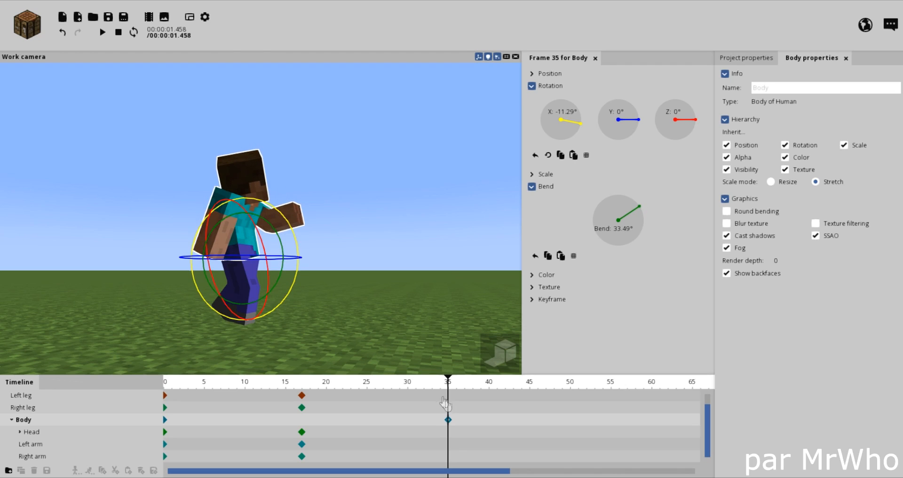
Scrub around frame 35 and add a Body keyframe at frame 34.
drag(447, 393, 455, 431)
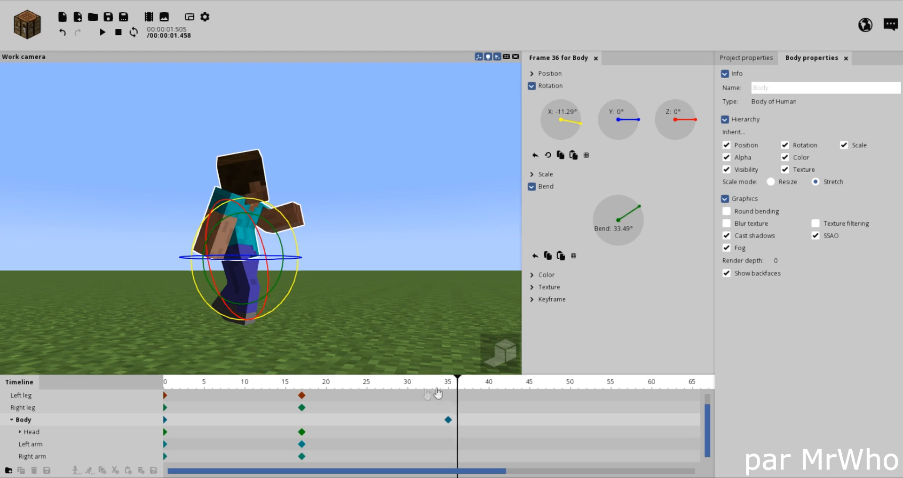
drag(436, 394, 463, 443)
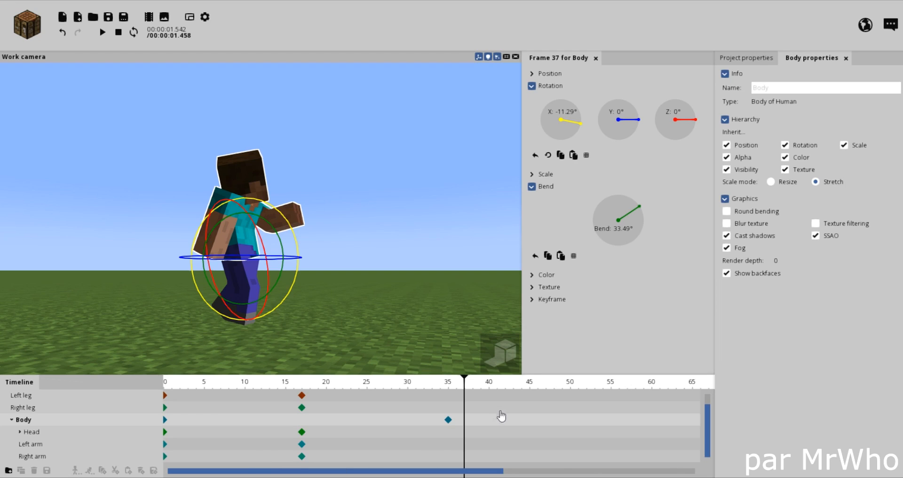
drag(467, 390, 441, 402)
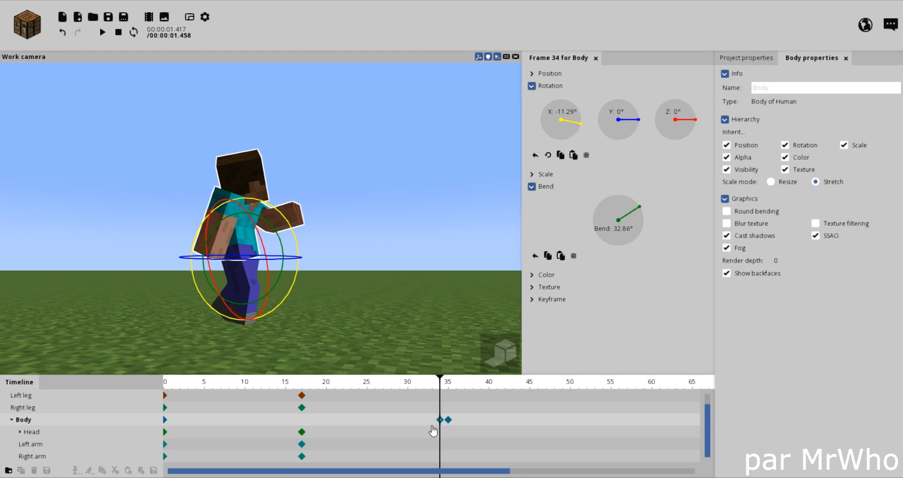
Copy the Body's frame 0 keyframe and place the pasted copy at frame 30.
click(165, 425)
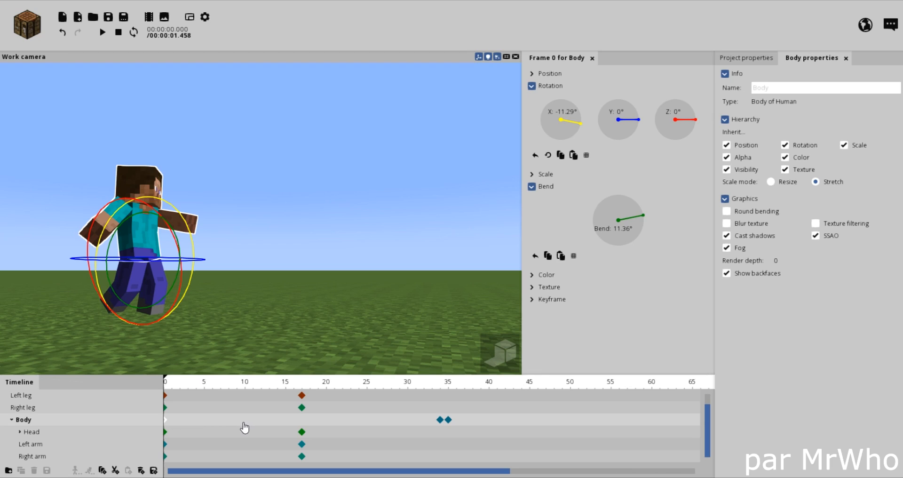
key(ctrl+c)
click(440, 419)
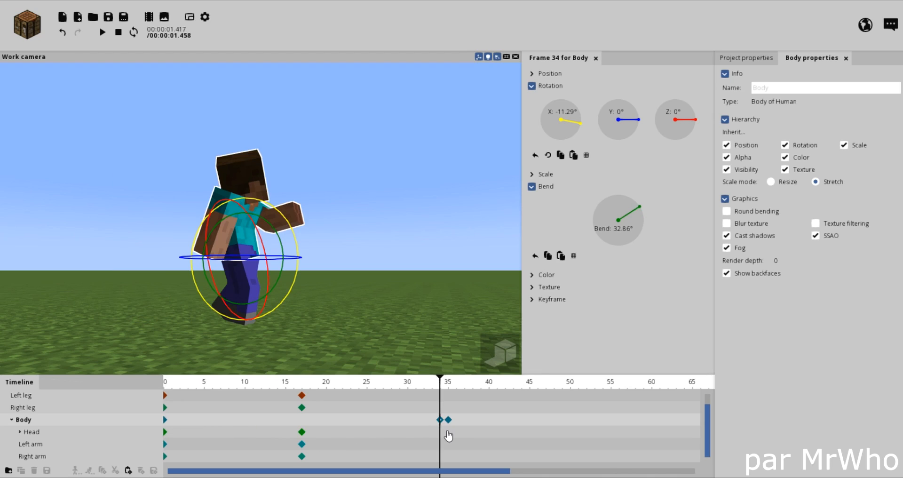
key(ctrl+v)
drag(457, 422, 404, 425)
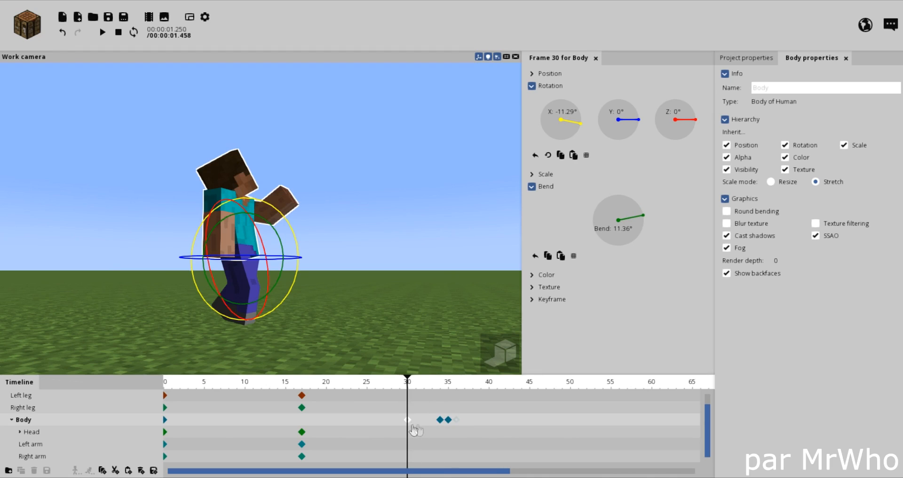
Delete the Body keyframe at frame 34.
click(441, 424)
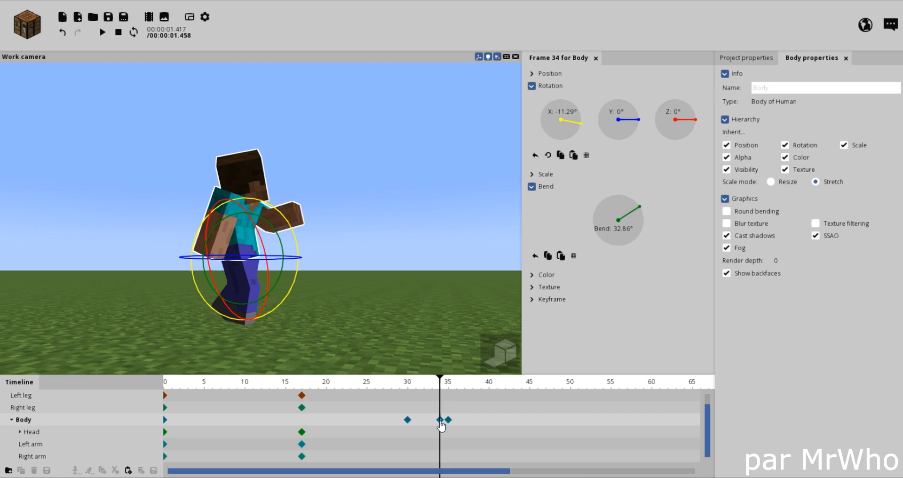
mouse_move(441, 425)
mouse_down()
mouse_move(424, 423)
mouse_move(429, 435)
mouse_up()
key(Delete)
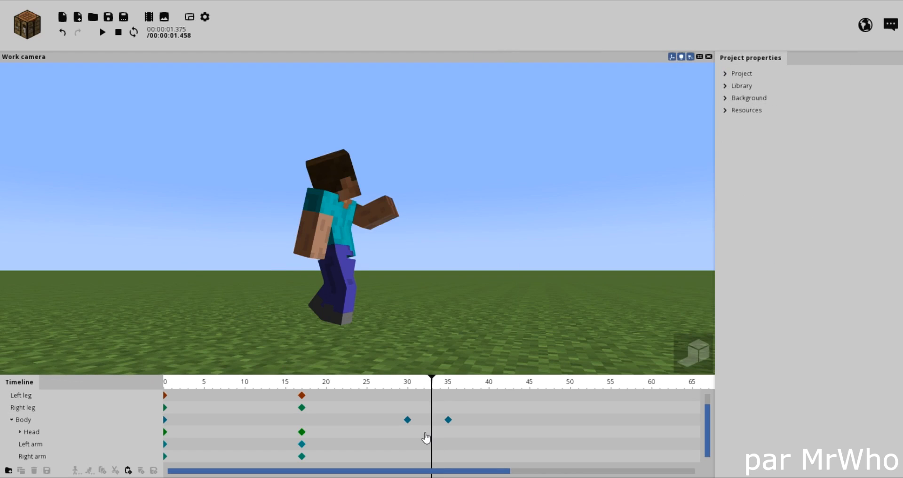
Move the Body keyframe from frame 30 to frame 34, and finally to frame 17.
click(407, 420)
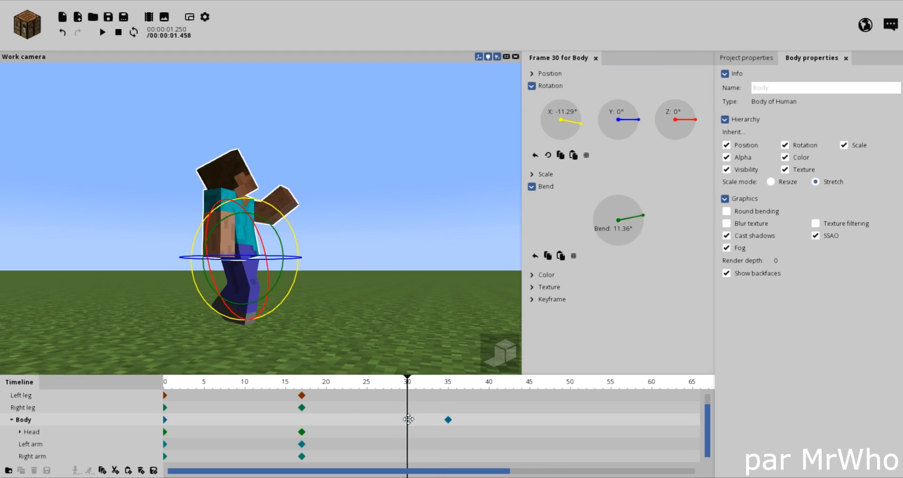
drag(407, 424, 440, 426)
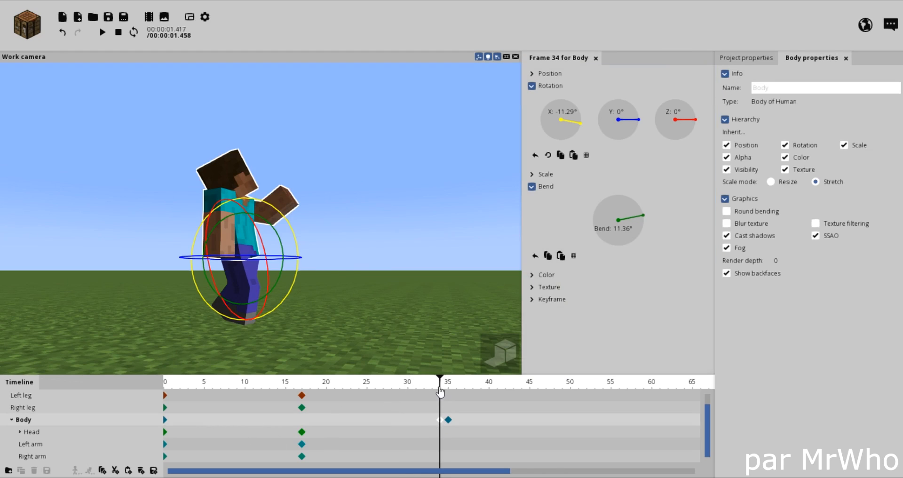
drag(441, 383, 302, 419)
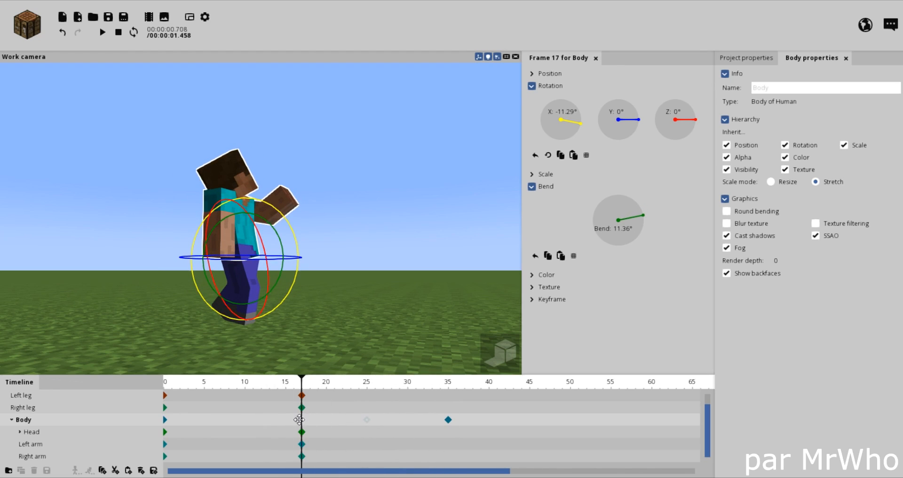
Play the animation from frame 0 and scrub between frames 35 and 18 to check the Body's bend.
drag(302, 382, 326, 386)
drag(298, 415, 146, 430)
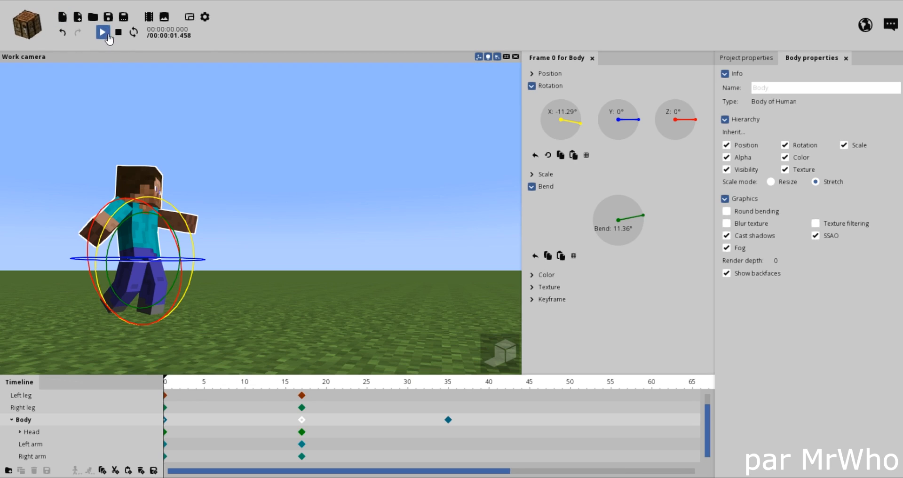
click(103, 33)
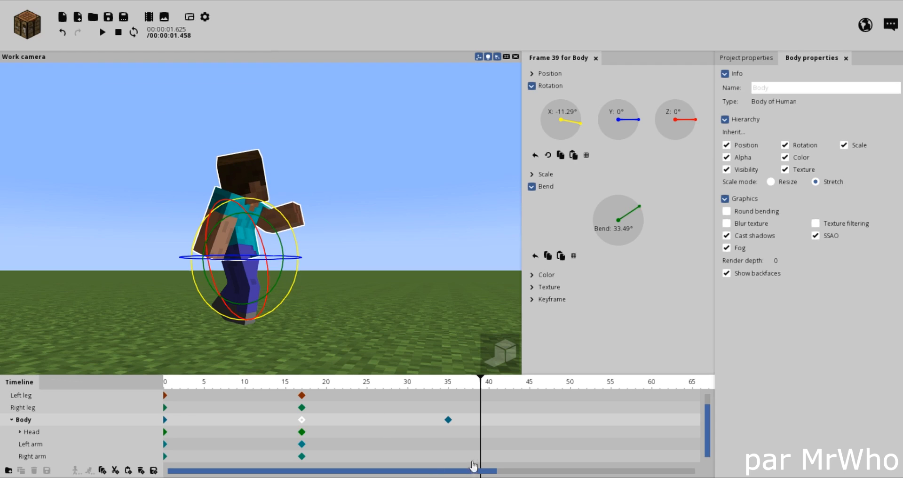
drag(481, 380, 448, 408)
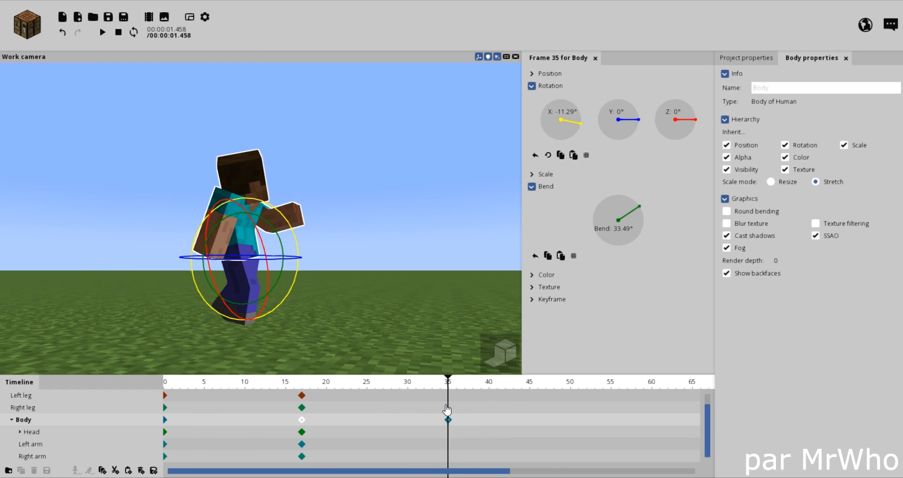
drag(449, 391, 448, 420)
drag(450, 385, 310, 398)
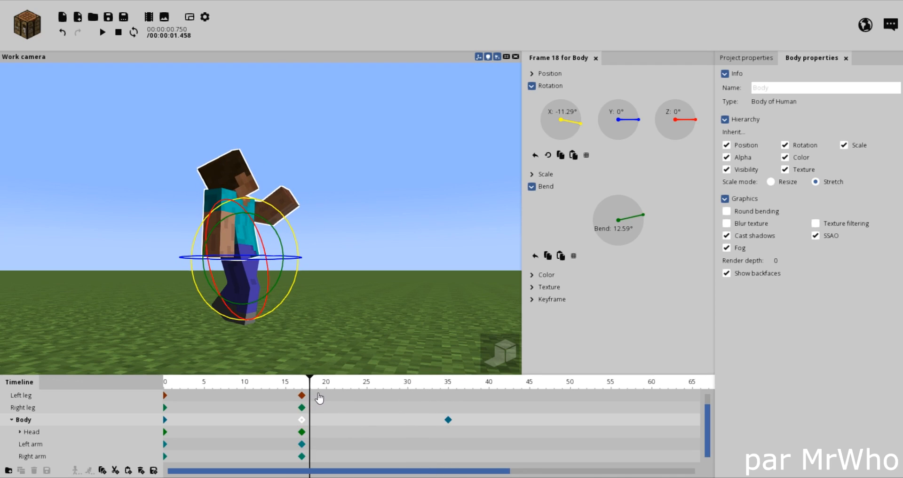
Undo the recent Body keyframe edits, including the Body bend at frame 35.
key(ctrl+z)
click(321, 399)
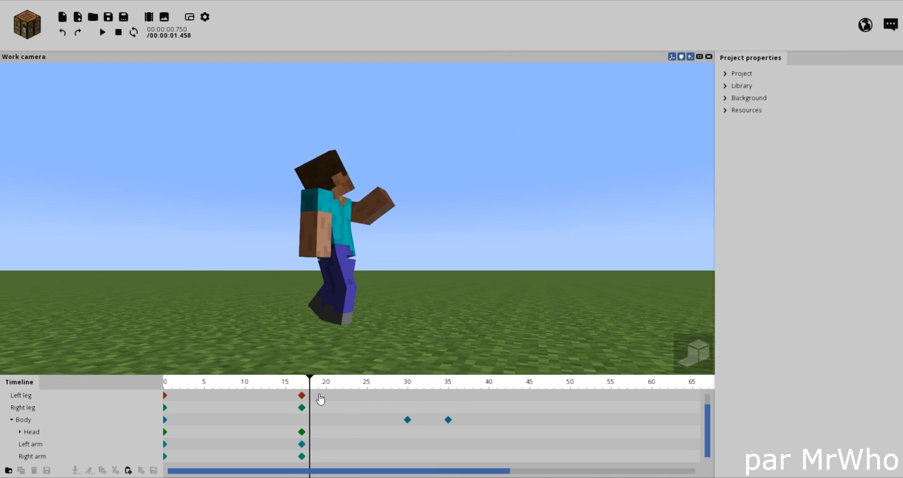
key(ctrl+z)
key(ctrl+z)
key(ctrl+z)
key(ctrl+z)
key(ctrl+z)
key(ctrl+z)
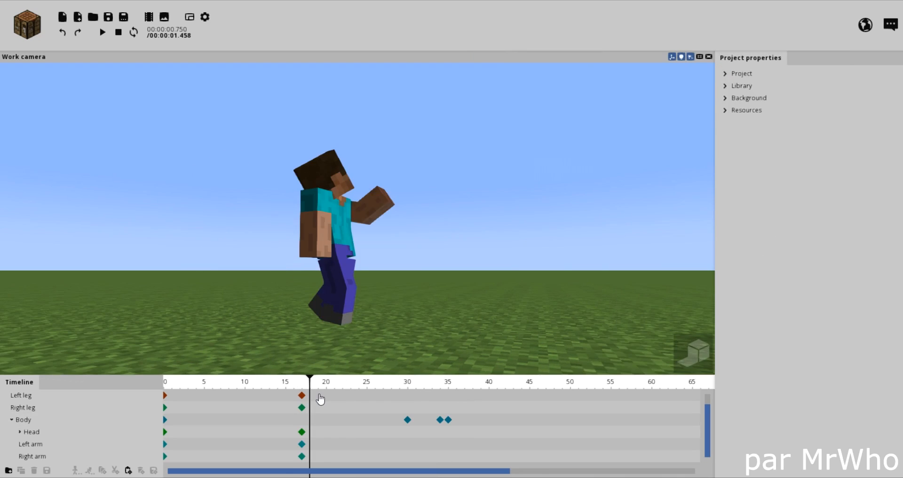
key(ctrl+z)
key(ctrl+z)
key(ctrl+z)
key(ctrl+z)
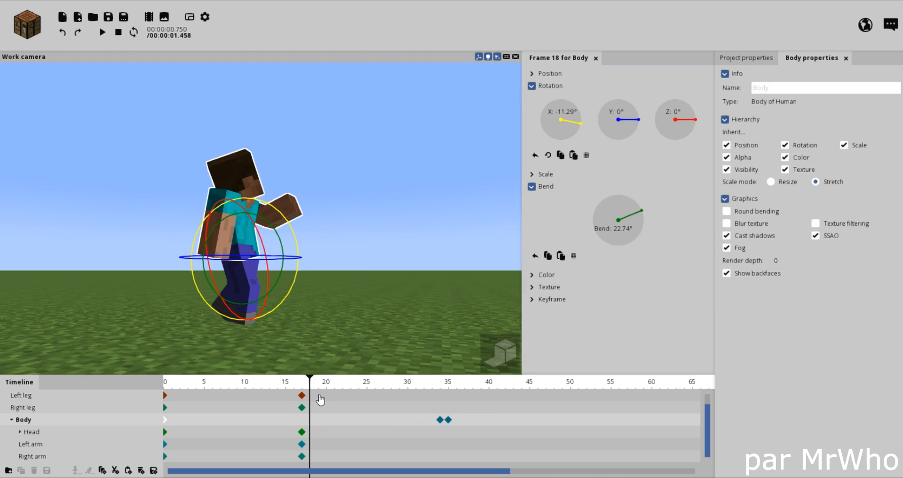
key(ctrl+z)
key(ctrl+z)
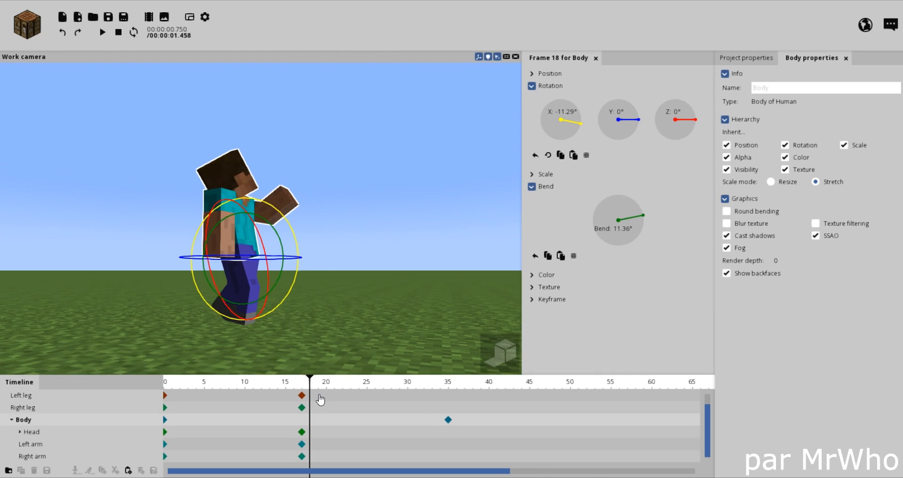
Pose the left leg at frame 35 with an X rotation of about -26.4° and a bend of about 59.9°.
drag(310, 387, 448, 402)
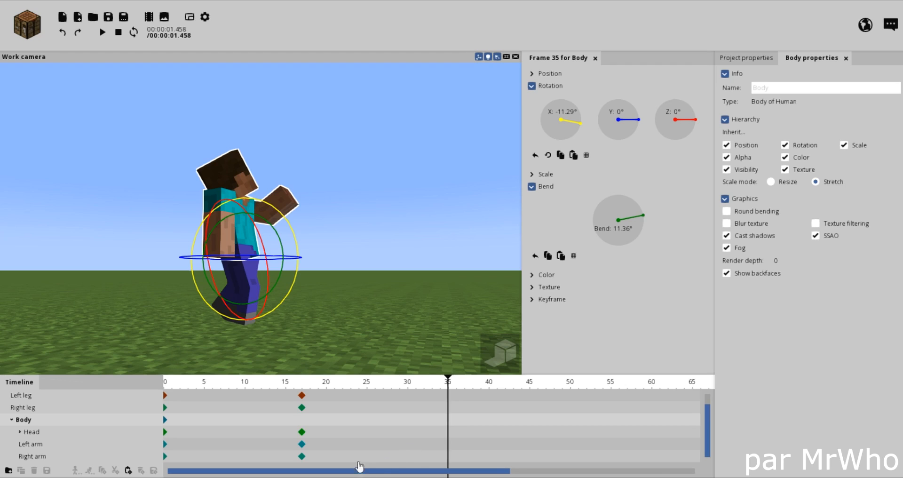
click(220, 207)
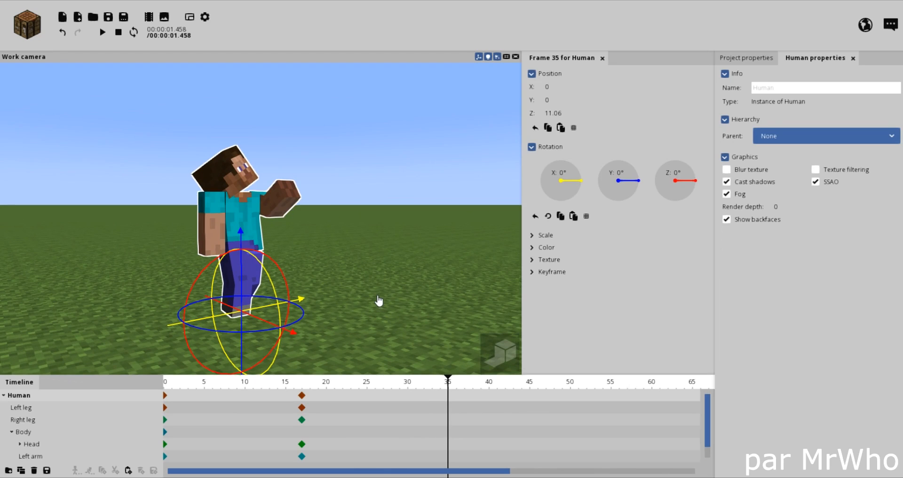
mouse_move(378, 297)
right_down()
mouse_move(377, 320)
mouse_move(381, 293)
right_up()
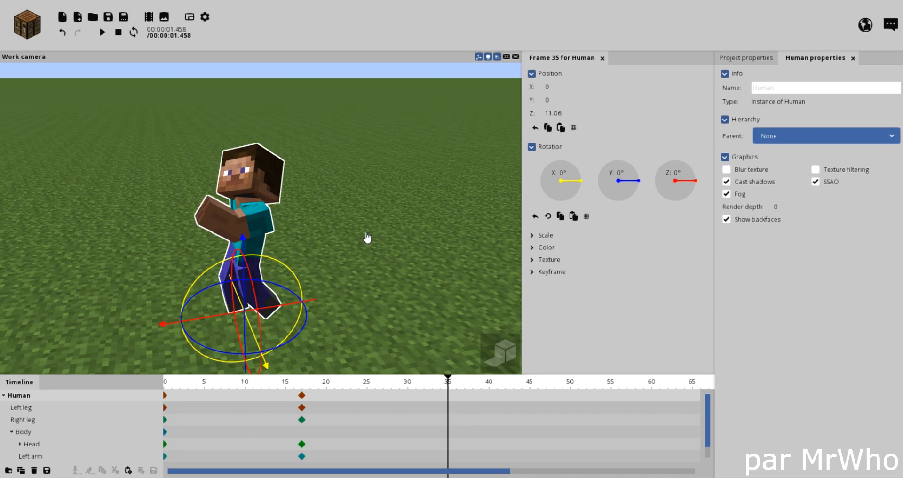
drag(368, 232, 395, 195)
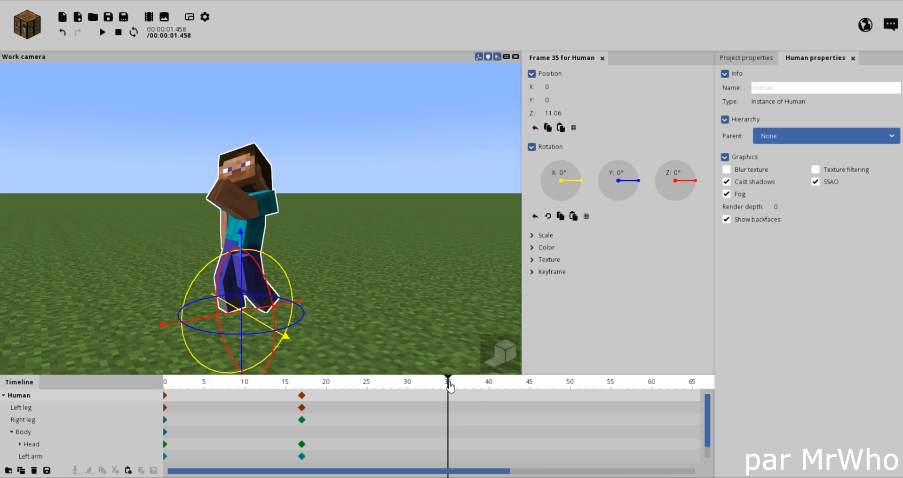
drag(449, 386, 438, 439)
drag(453, 436, 449, 433)
click(358, 301)
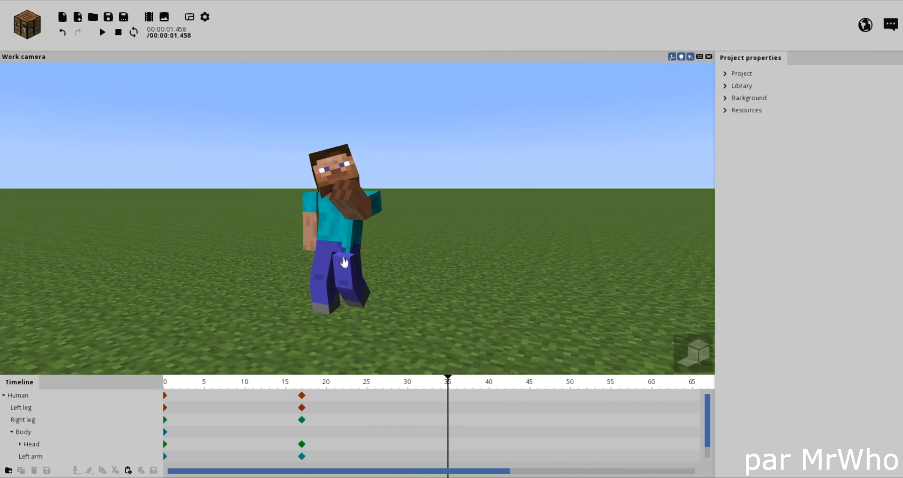
click(345, 274)
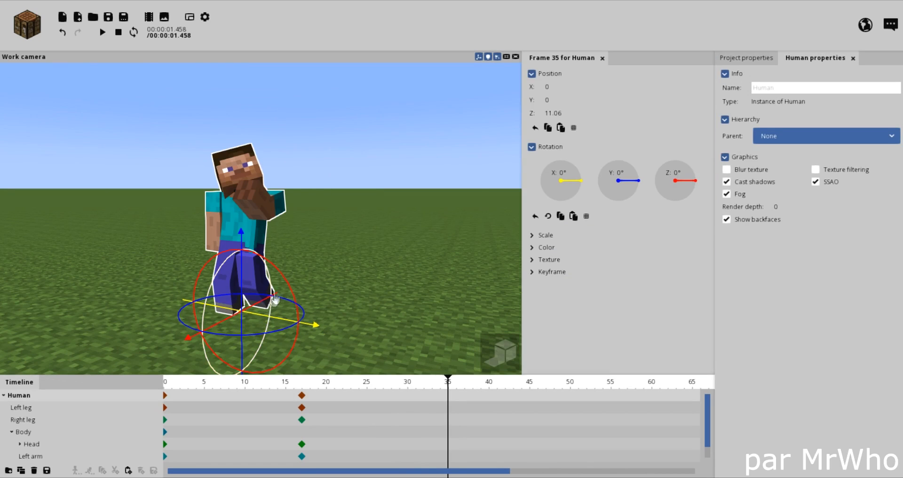
middle_drag(276, 300, 276, 286)
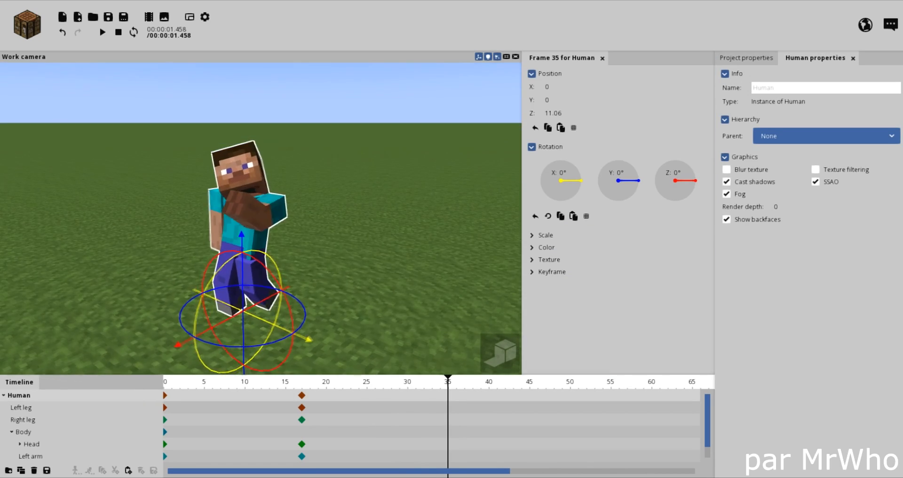
click(253, 281)
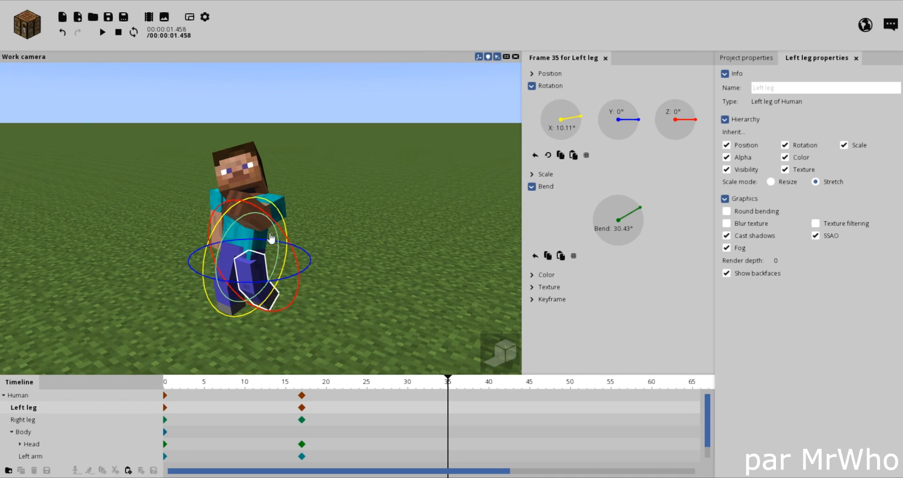
drag(273, 233, 224, 224)
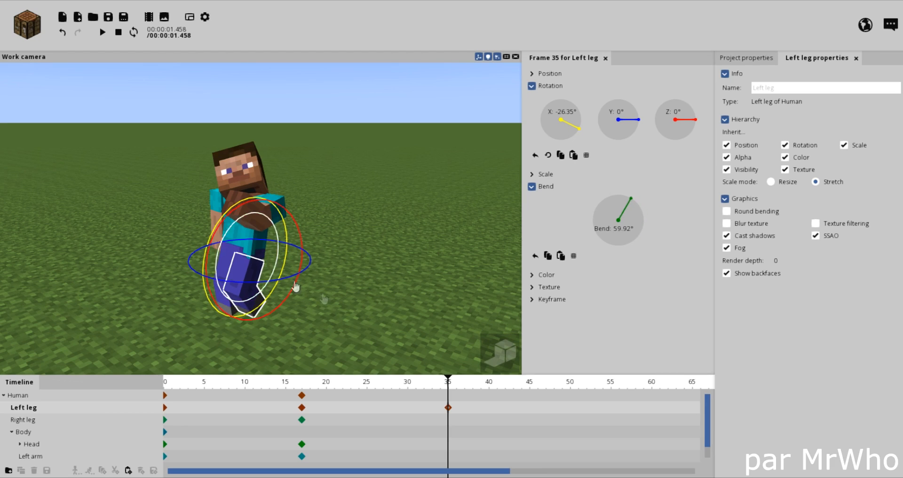
Pose the right leg at frame 35 with an X rotation of about -23° and a bend of about 43.2°.
drag(324, 297, 363, 264)
drag(214, 337, 216, 325)
click(221, 285)
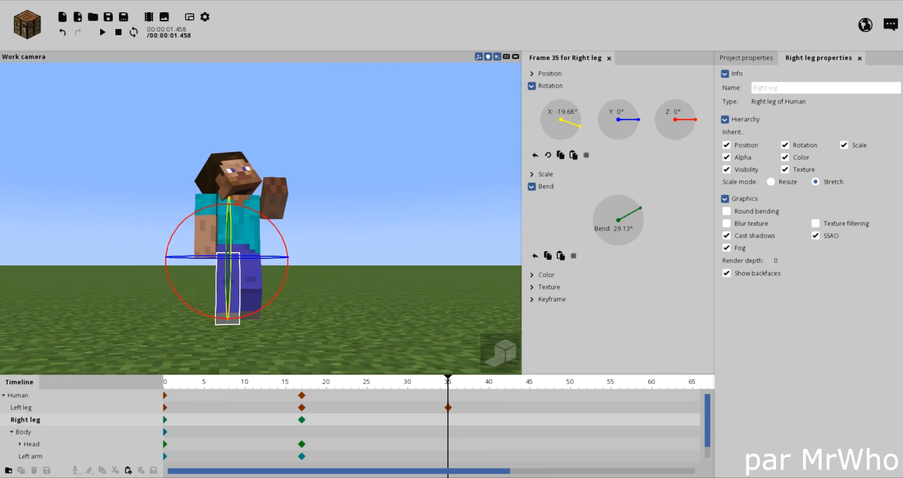
middle_drag(222, 285, 272, 295)
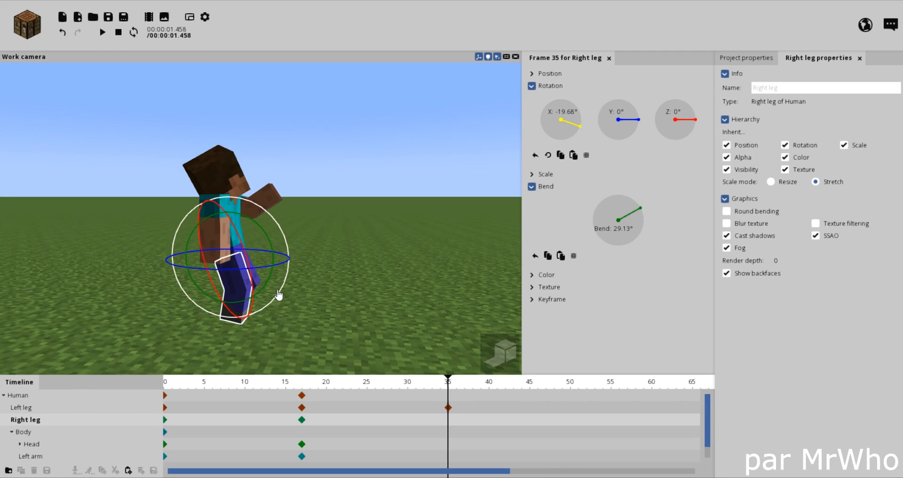
drag(277, 293, 258, 290)
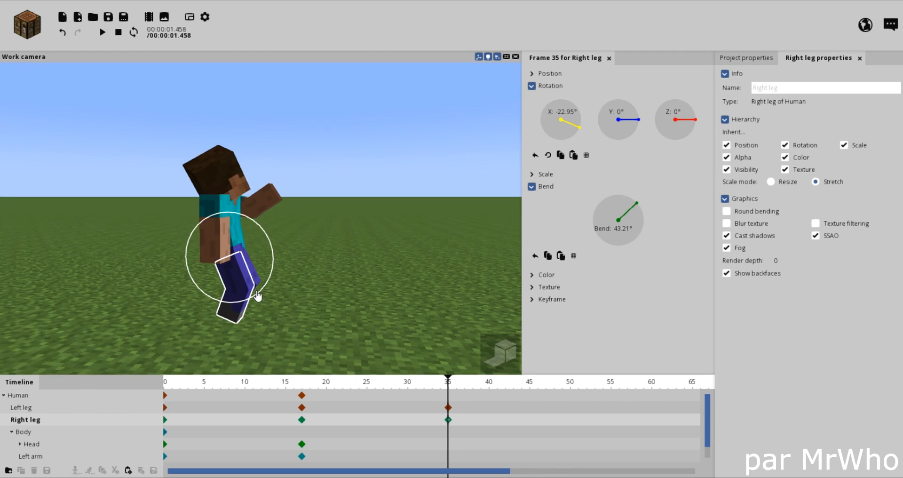
click(237, 212)
click(356, 320)
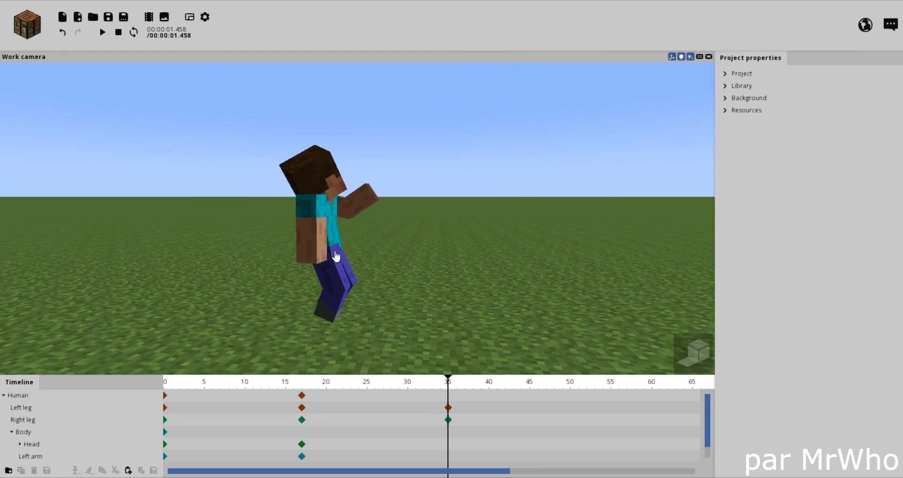
At frame 35, tilt the whole Human back to about -47° on X and rotate the Body forward to about 45.5° on X.
click(324, 237)
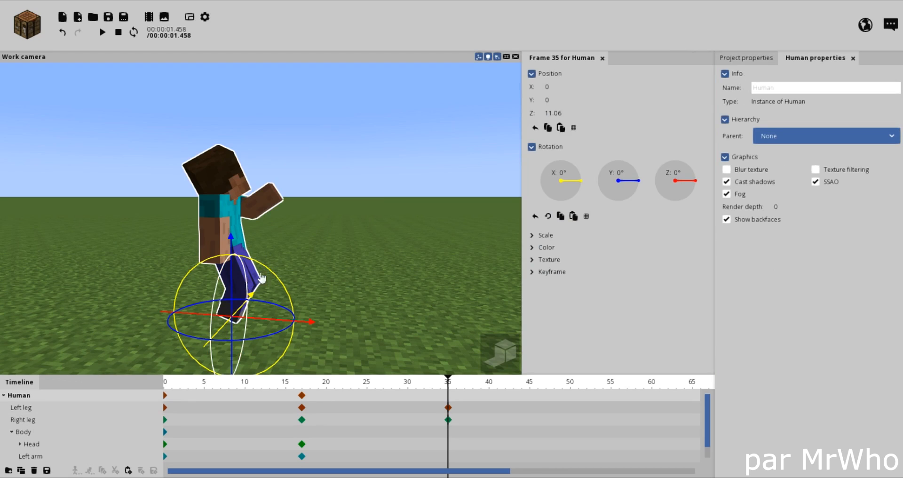
drag(264, 272, 209, 260)
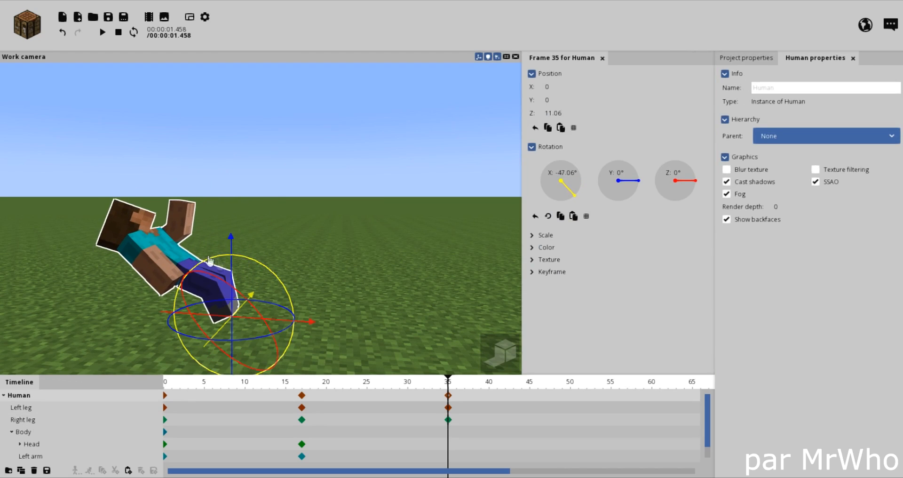
click(171, 248)
drag(219, 224, 227, 269)
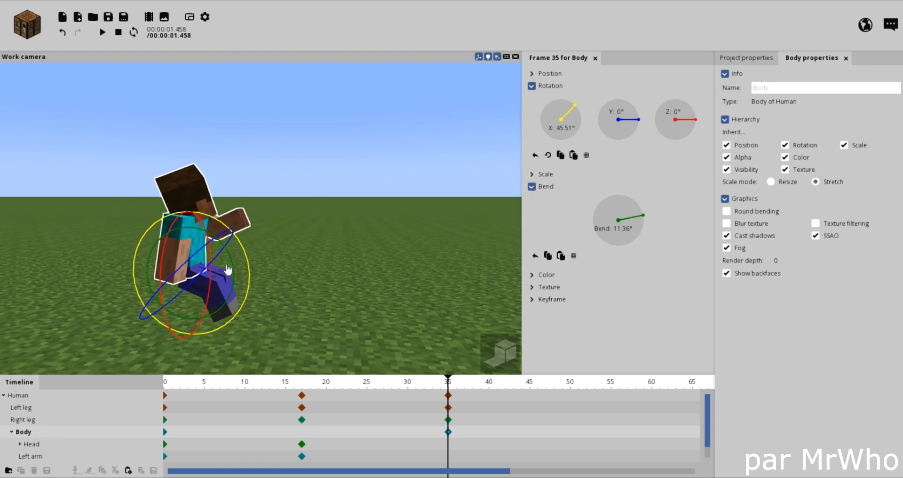
Pose both arms at frame 35 so they are lowered beside the seated body toward the ground.
click(296, 281)
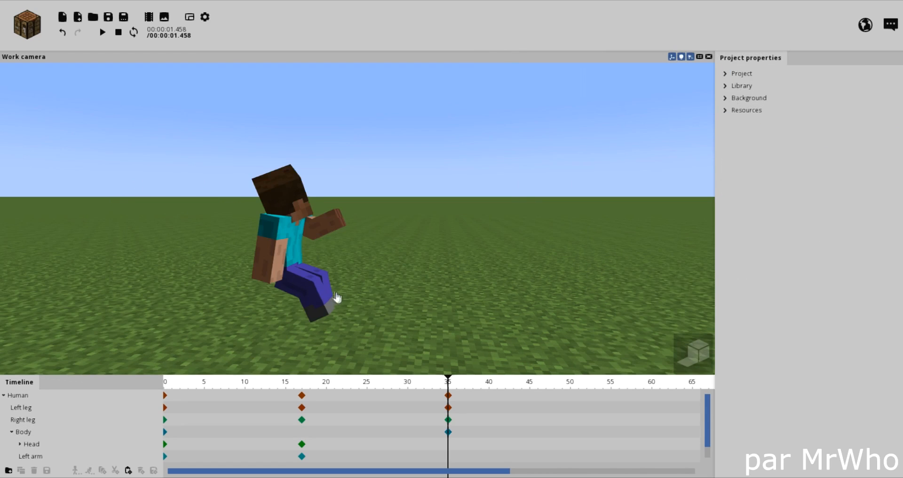
click(286, 266)
drag(272, 266, 243, 299)
click(157, 278)
right_drag(258, 259, 283, 258)
click(196, 273)
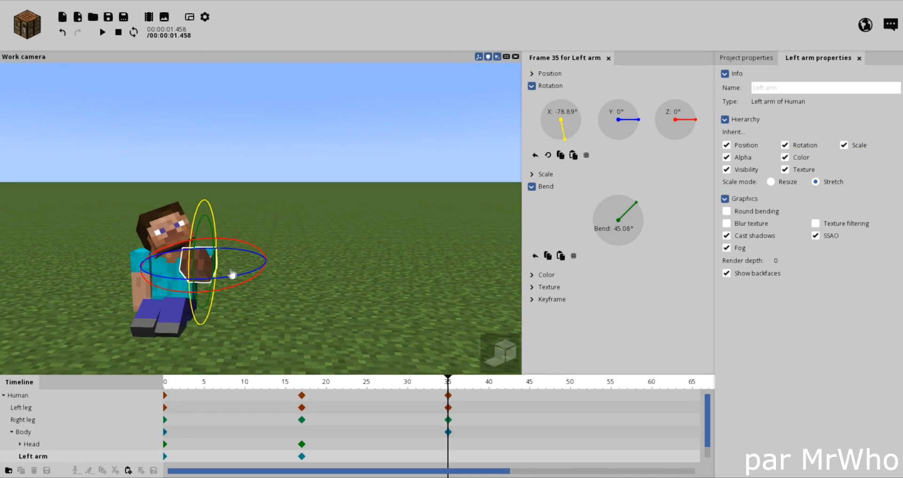
drag(244, 276, 227, 314)
drag(267, 344, 188, 227)
click(159, 303)
Rotate the Head at frame 35 to about 9.9° on X, -69° on Y and -2.1° on Z.
click(183, 232)
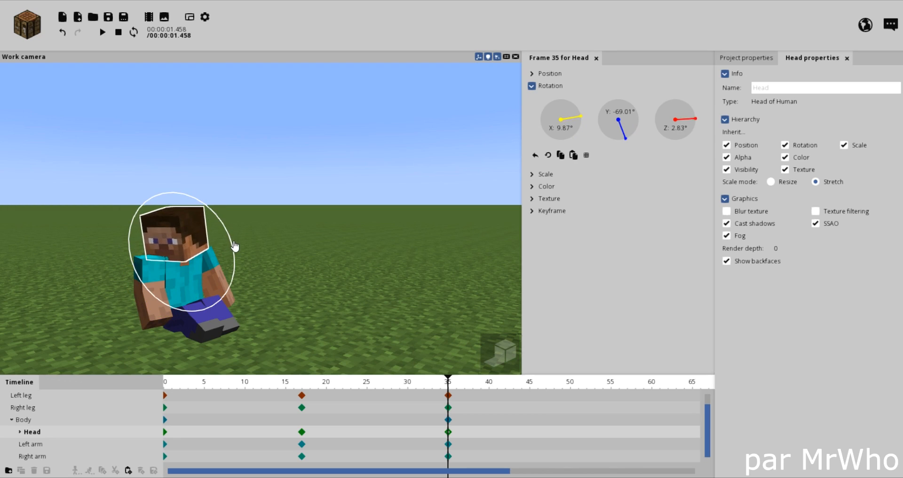
drag(235, 243, 235, 246)
mouse_move(294, 290)
right_down()
mouse_move(212, 336)
mouse_move(263, 249)
mouse_move(273, 282)
mouse_move(320, 292)
mouse_move(288, 302)
right_up()
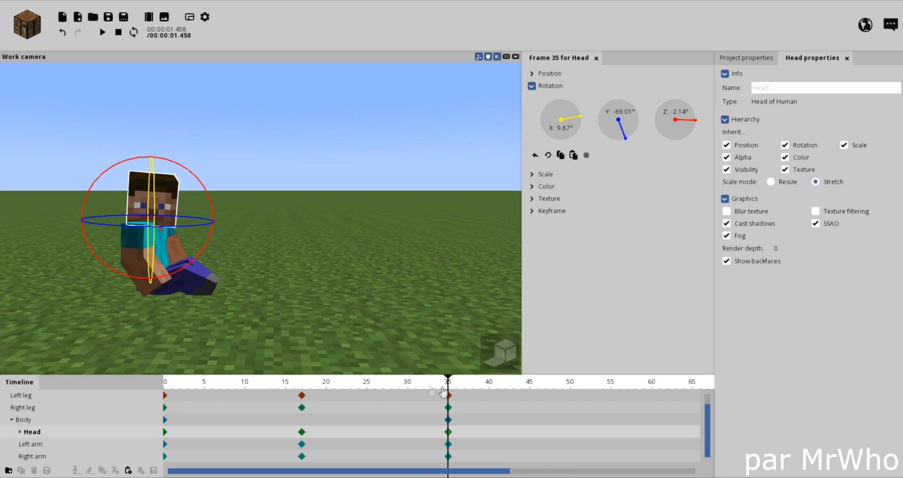
Copy the Body keyframe from frame 0 and paste it at frame 17.
drag(453, 389, 206, 455)
mouse_move(140, 455)
mouse_down()
mouse_move(168, 451)
mouse_move(156, 452)
mouse_up()
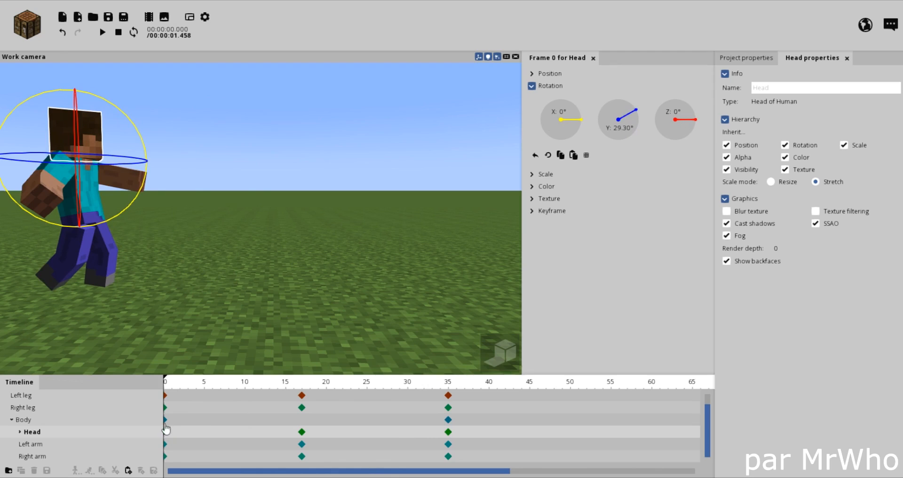
click(164, 421)
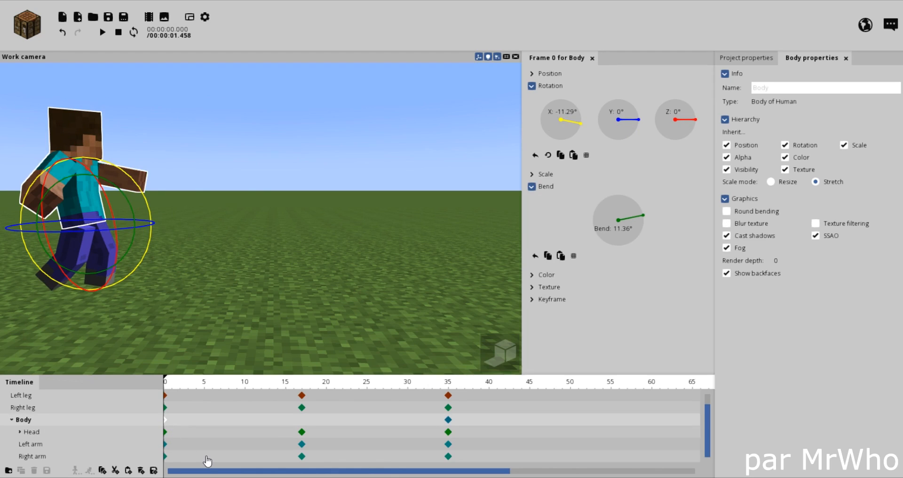
click(304, 424)
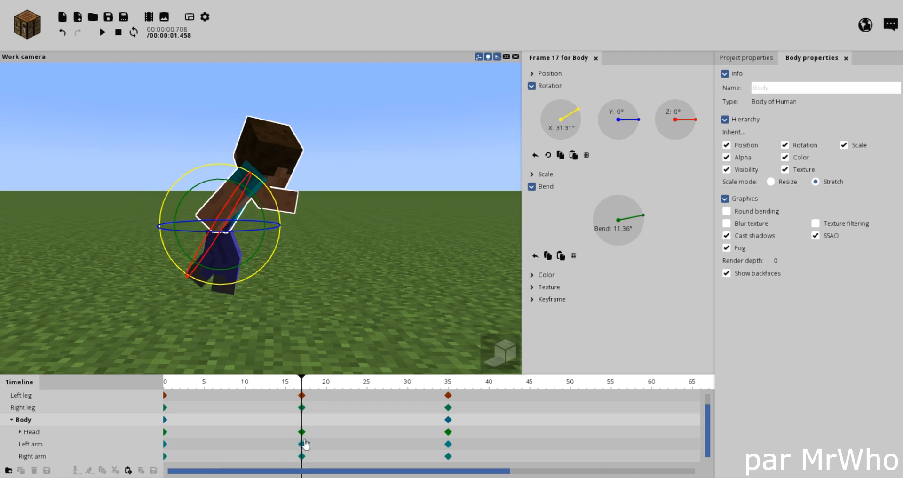
key(ctrl+v)
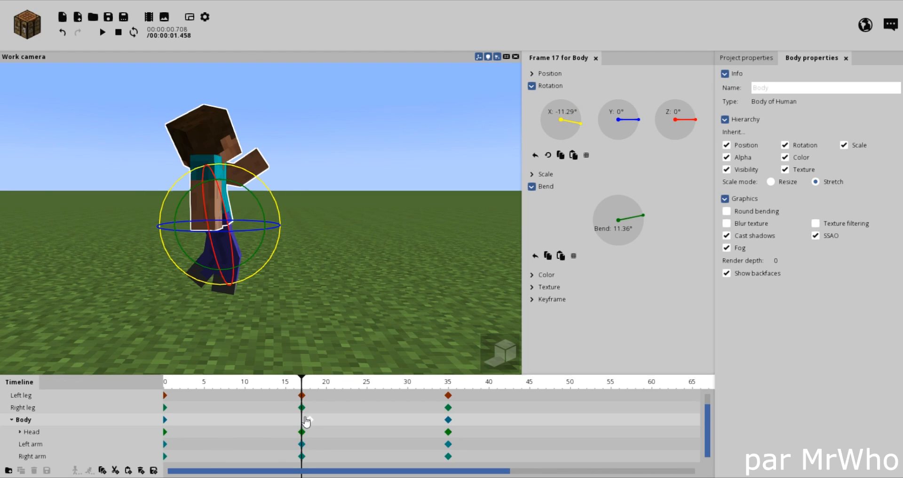
drag(306, 422, 300, 420)
click(321, 280)
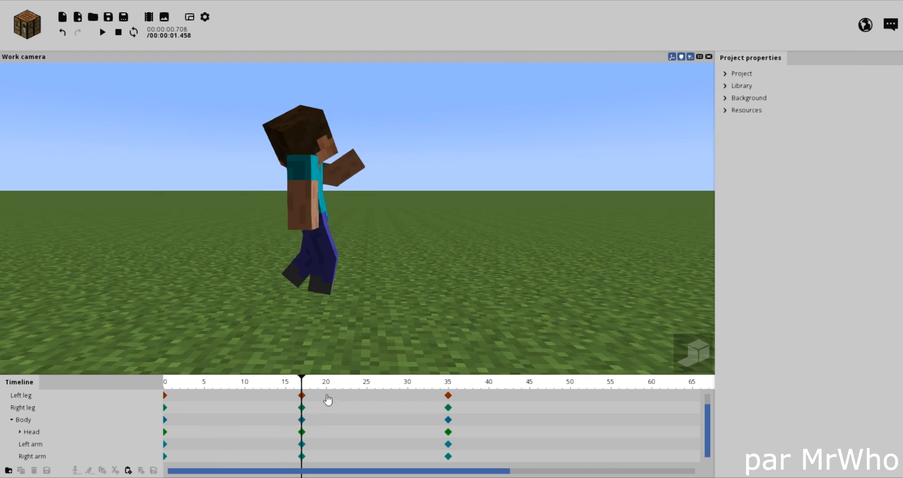
Play the animation twice from frame 0 in rendered mode to check the fall, and switch the viewport back to unrendered display.
drag(306, 387, 162, 421)
drag(392, 287, 336, 298)
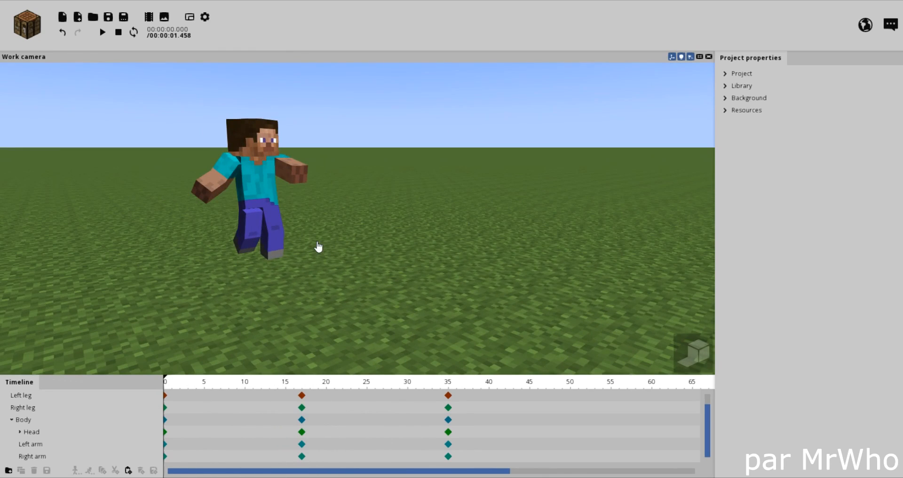
click(103, 33)
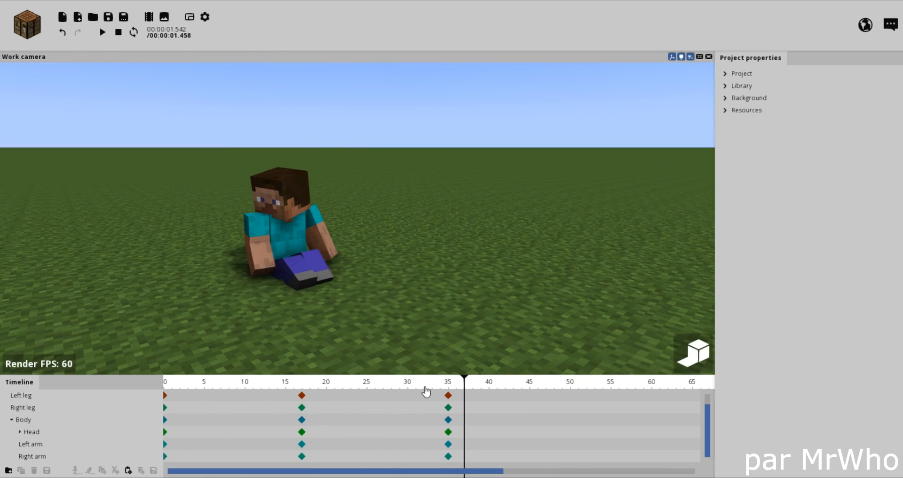
drag(462, 386, 121, 399)
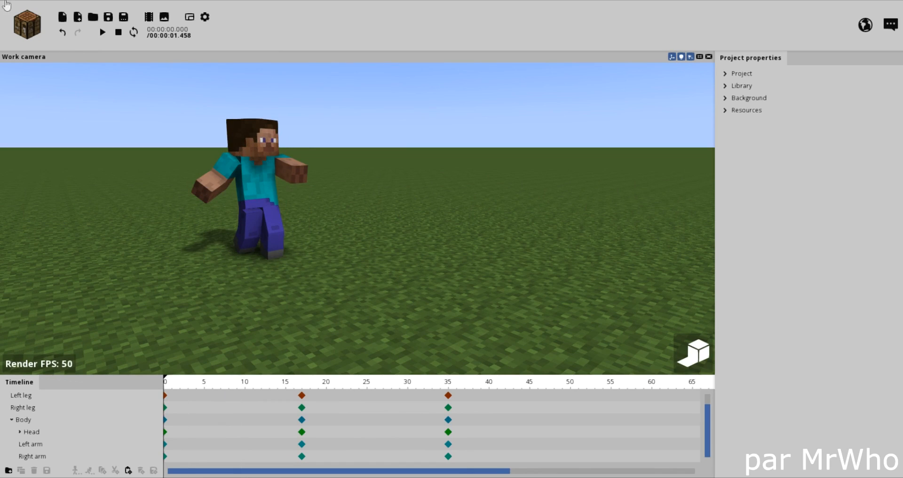
click(103, 33)
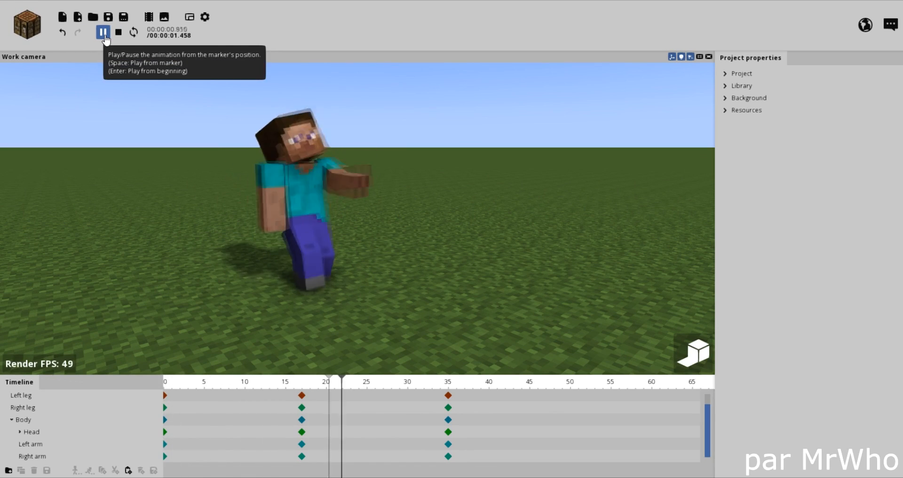
click(103, 33)
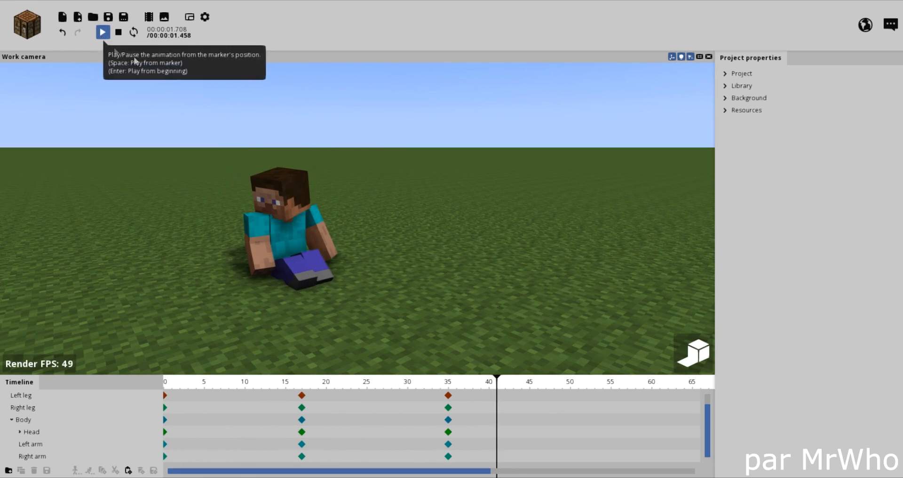
click(703, 354)
Scrub the timeline around frame 35, out to frame 60 and back to the start to review the poses between keyframes.
drag(494, 384, 464, 423)
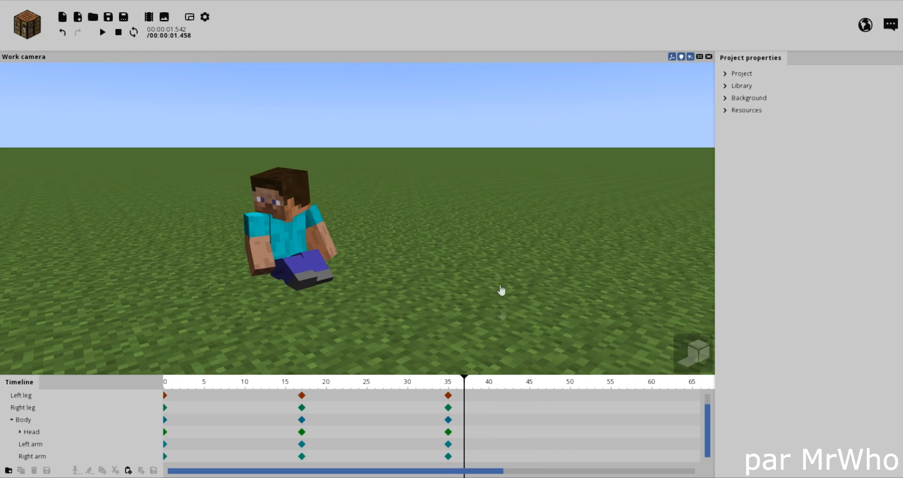
mouse_move(464, 384)
mouse_down()
mouse_move(571, 390)
mouse_move(480, 375)
mouse_move(148, 375)
mouse_move(476, 379)
mouse_move(438, 388)
mouse_move(310, 383)
mouse_move(427, 383)
mouse_move(318, 385)
mouse_move(450, 394)
mouse_up()
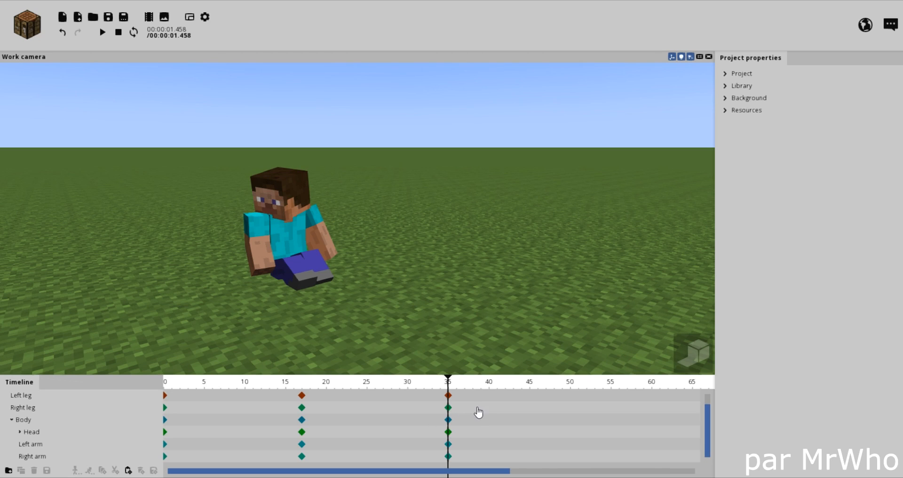
drag(373, 311, 418, 270)
right_drag(359, 303, 320, 304)
mouse_move(358, 304)
mouse_down()
mouse_move(331, 370)
mouse_move(325, 372)
mouse_move(320, 336)
mouse_move(226, 364)
mouse_move(325, 364)
mouse_move(355, 304)
mouse_up()
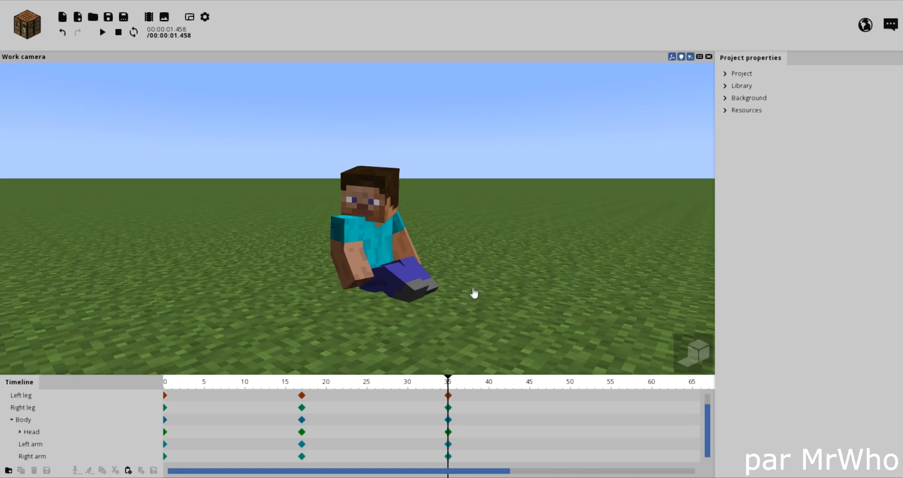
drag(448, 383, 447, 413)
drag(448, 387, 440, 425)
drag(397, 423, 210, 412)
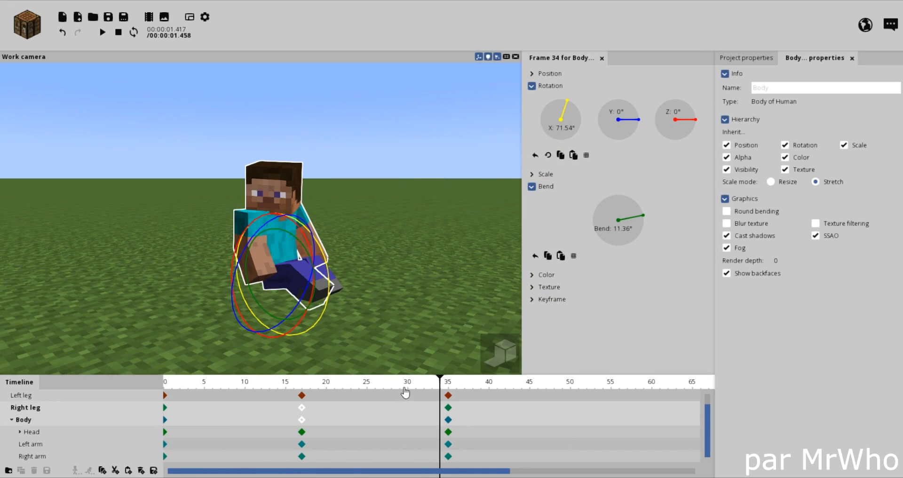
click(457, 385)
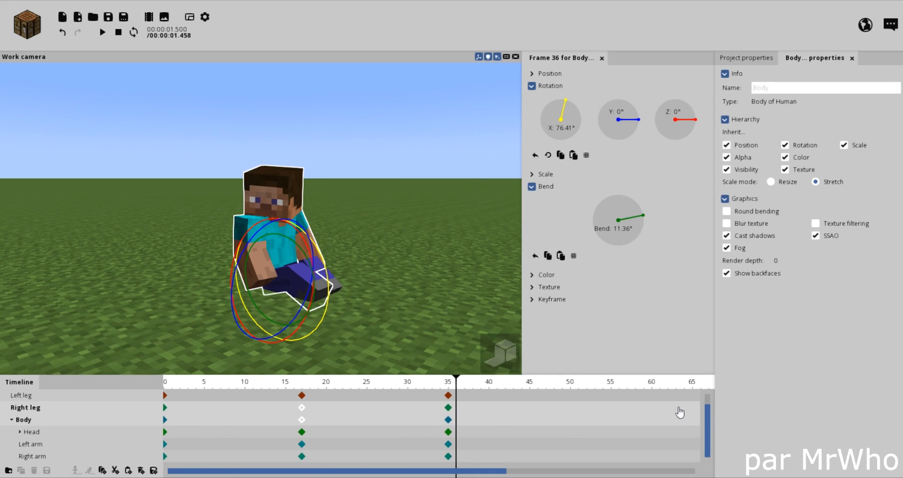
click(655, 395)
click(399, 284)
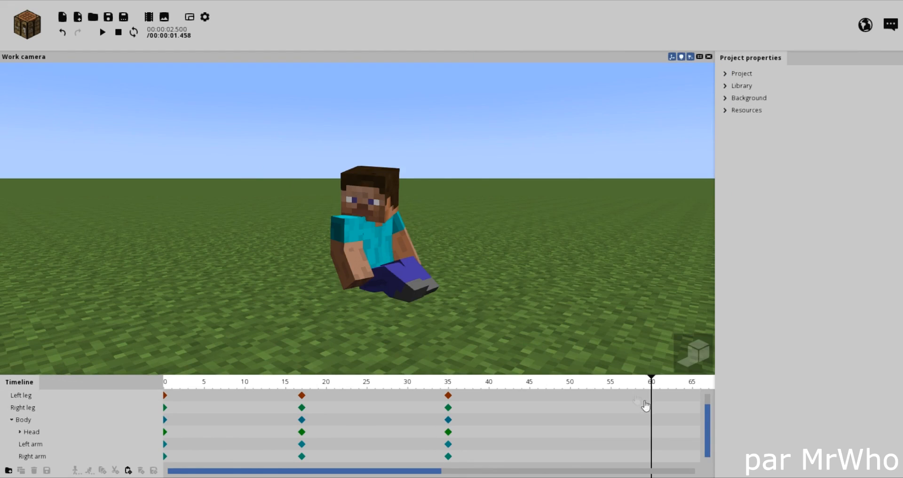
drag(651, 382, 155, 376)
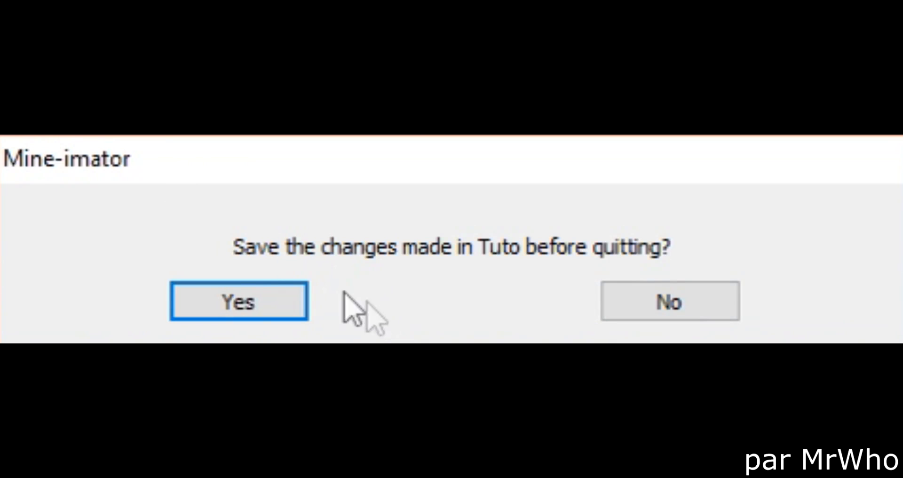
Save the changes in Tuto on quitting, and reopen the Tuto project from the recent projects.
click(211, 303)
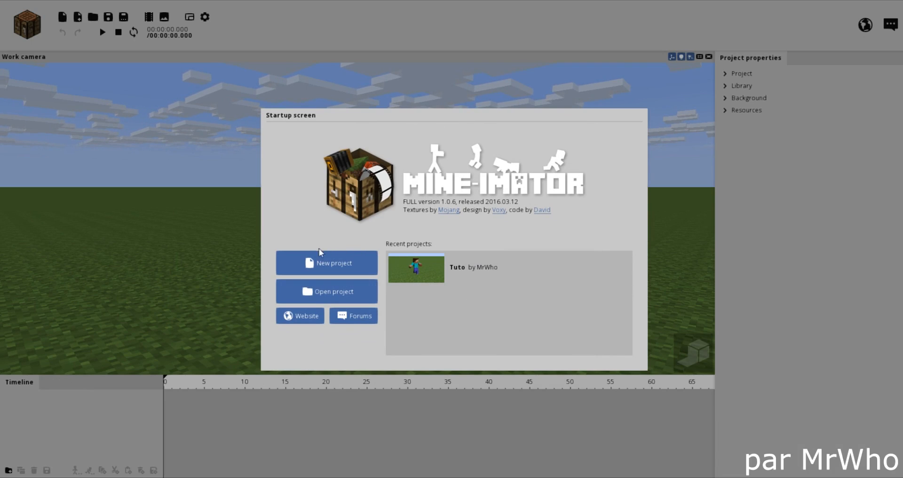
click(314, 264)
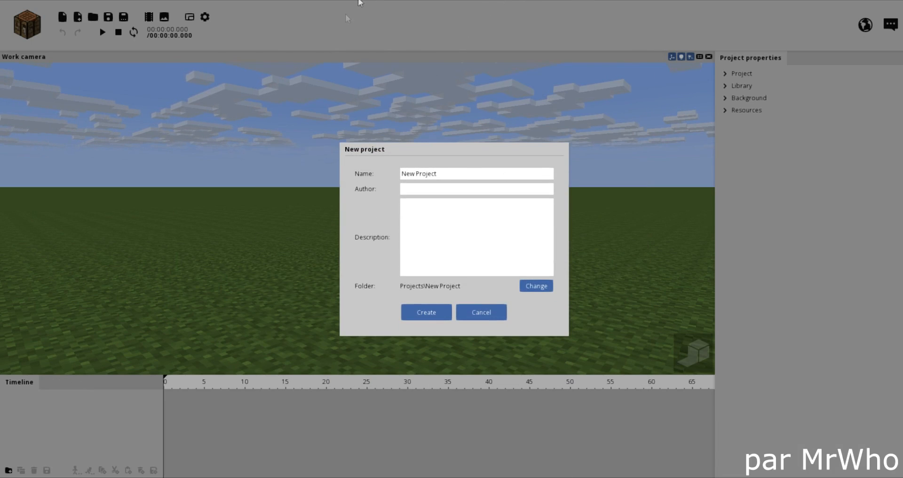
click(482, 313)
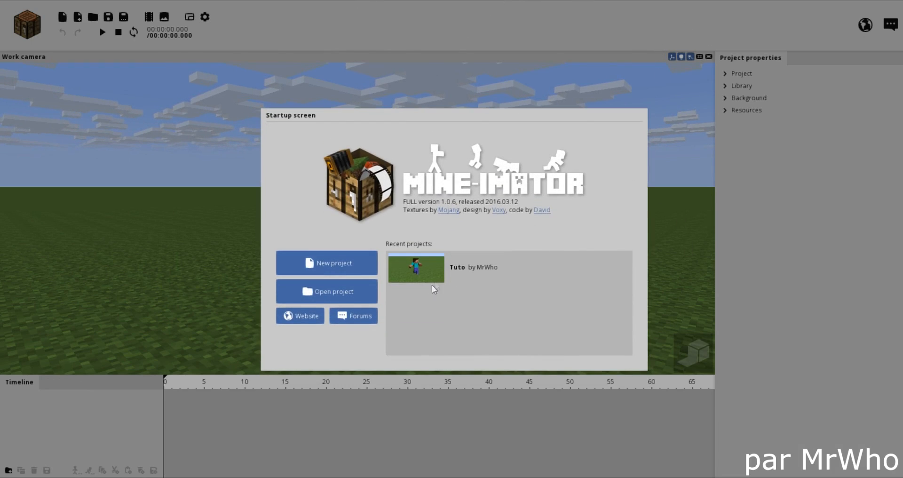
click(432, 284)
Orbit and zoom around the character to examine its running pose at frame 0 from several angles.
drag(382, 263, 387, 262)
right_drag(387, 262, 408, 276)
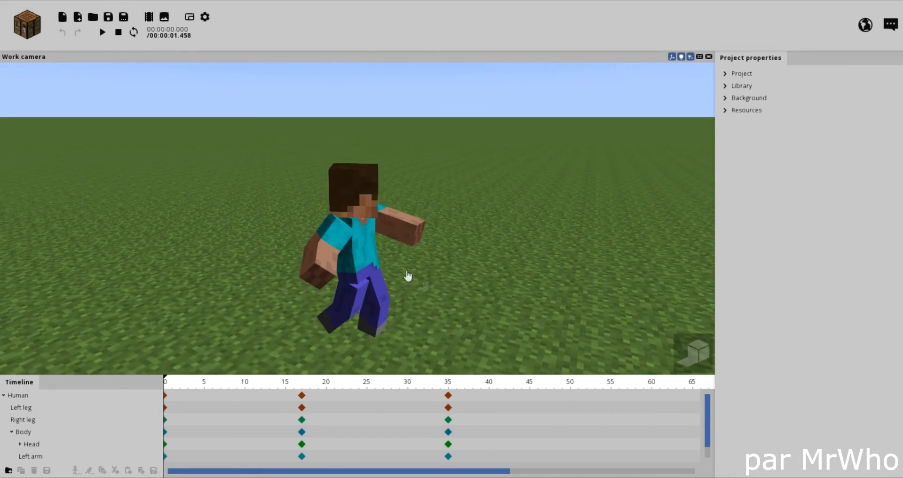
drag(426, 278, 433, 268)
right_drag(427, 279, 441, 297)
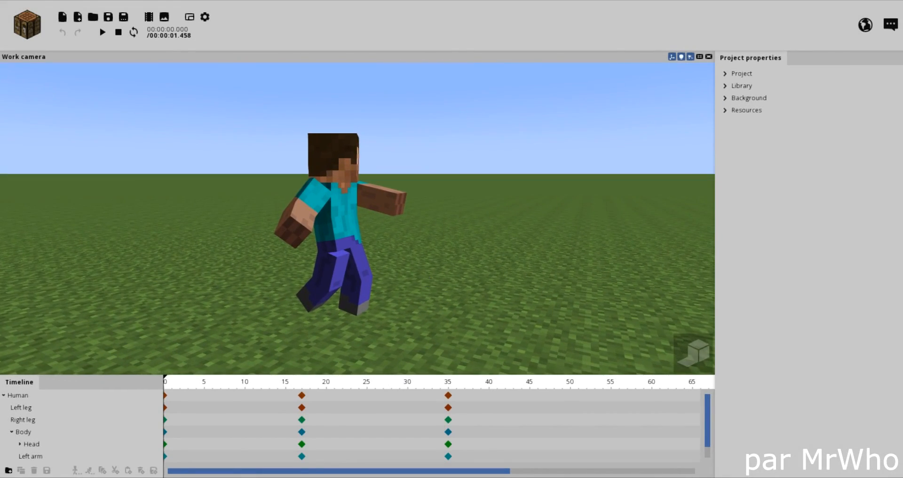
drag(428, 281, 419, 272)
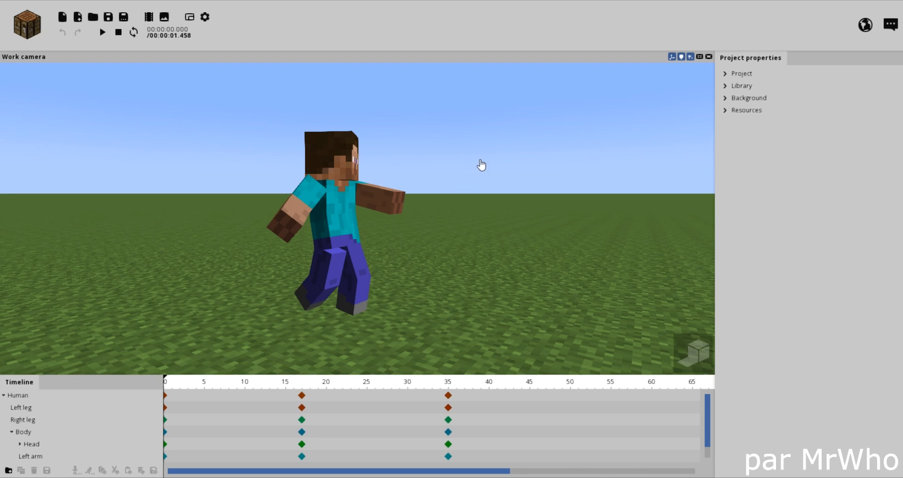
drag(480, 165, 425, 191)
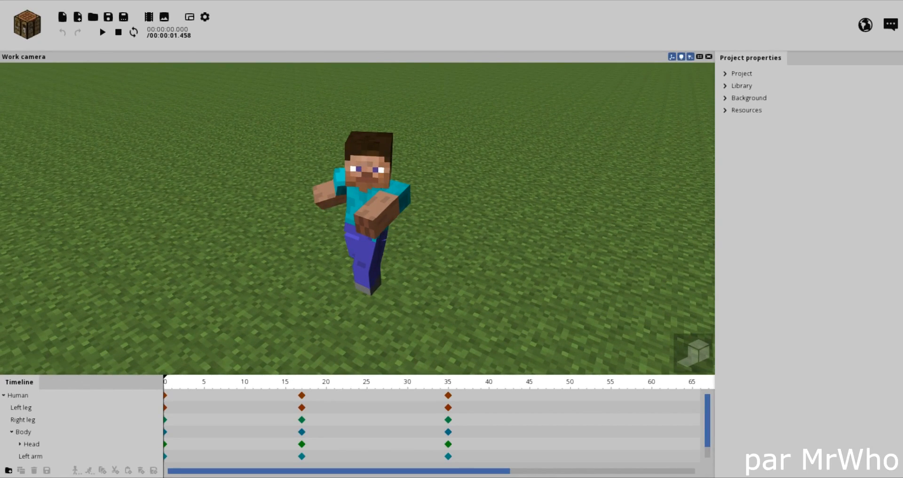
drag(426, 191, 482, 165)
scroll(483, 165, up, 5)
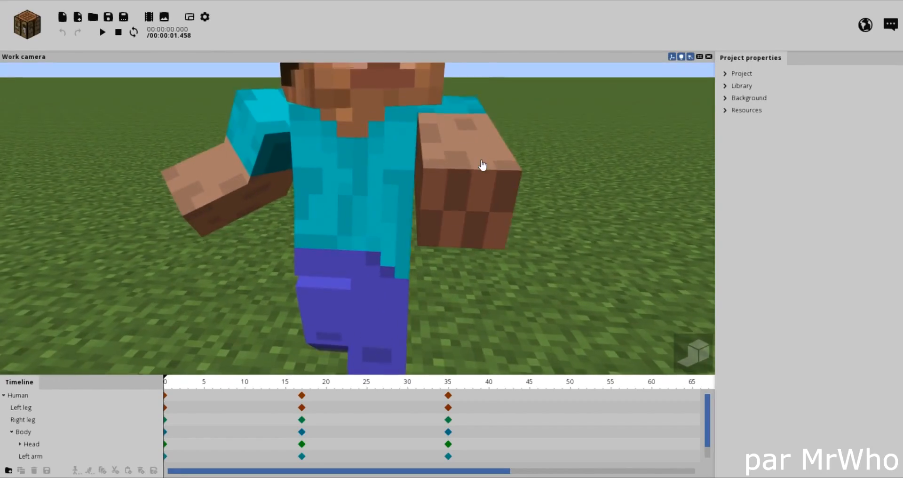
scroll(483, 165, down, 6)
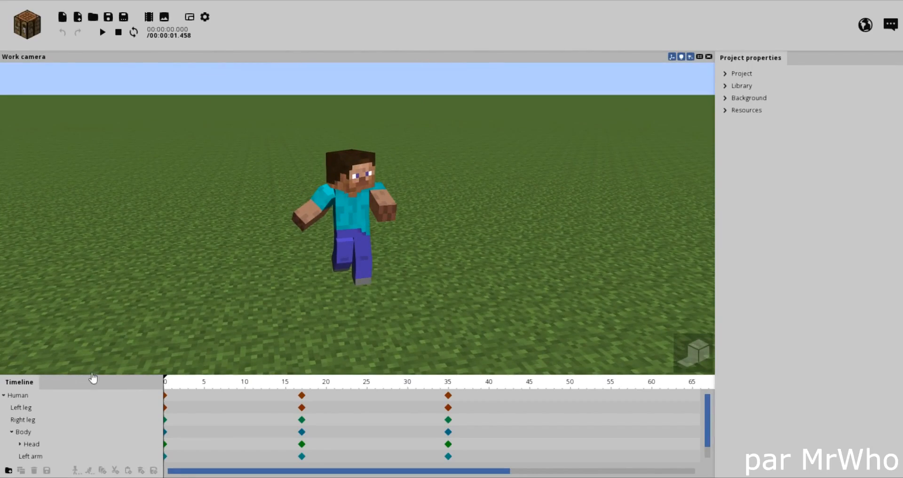
drag(276, 295, 299, 266)
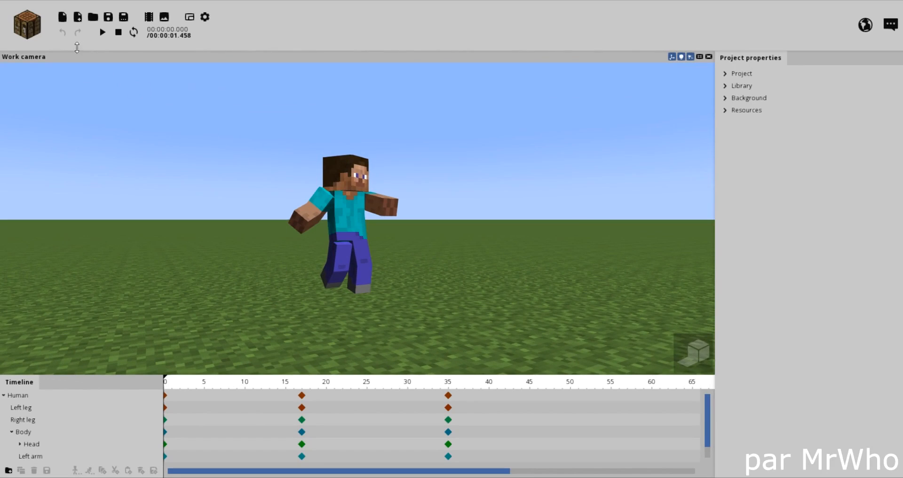
Play the reopened animation and place the timeline marker at frame 35.
click(102, 32)
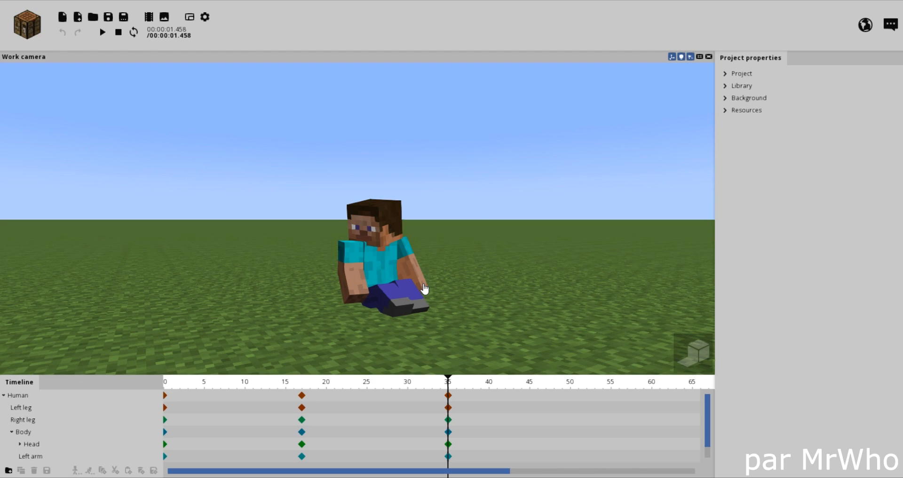
click(445, 383)
mouse_move(447, 388)
mouse_down()
mouse_move(338, 383)
mouse_move(151, 403)
mouse_move(424, 409)
mouse_move(244, 420)
mouse_move(146, 409)
mouse_move(479, 383)
mouse_move(175, 390)
mouse_move(546, 389)
mouse_move(144, 399)
mouse_move(450, 403)
mouse_move(451, 419)
mouse_move(448, 405)
mouse_up()
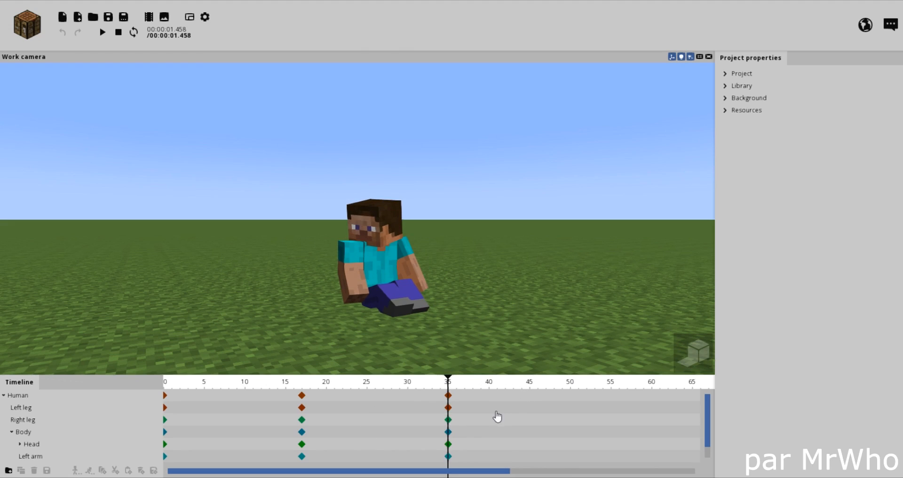